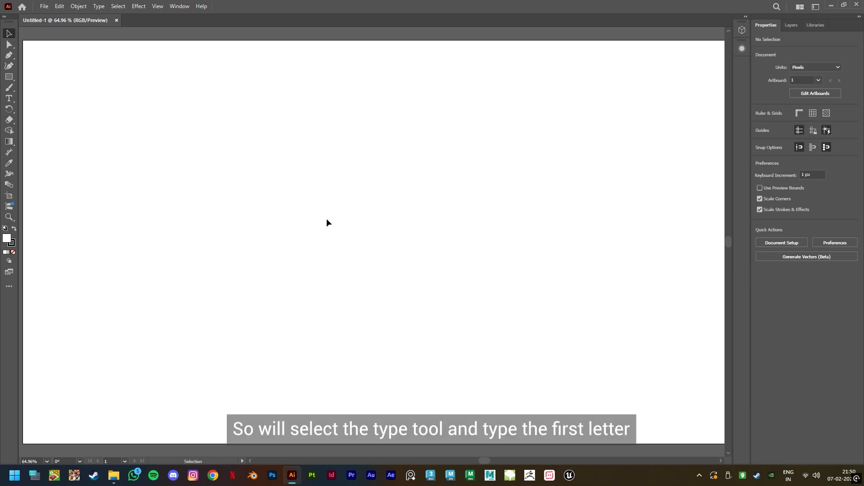
- Create a point text object with the letter c using the Type tool and select its character
{"action": "left_click", "coordinate": [9, 98]}
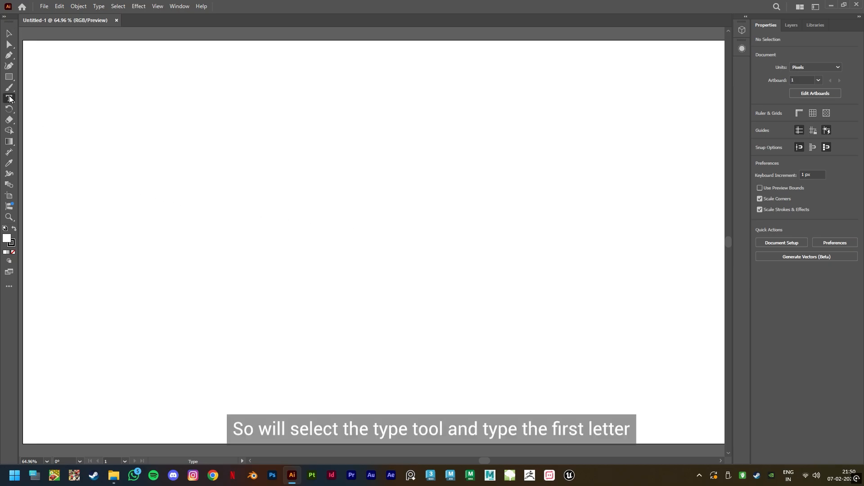
{"action": "left_click", "coordinate": [331, 223]}
{"action": "type", "text": "q"}
{"action": "key", "text": "ctrl+a"}
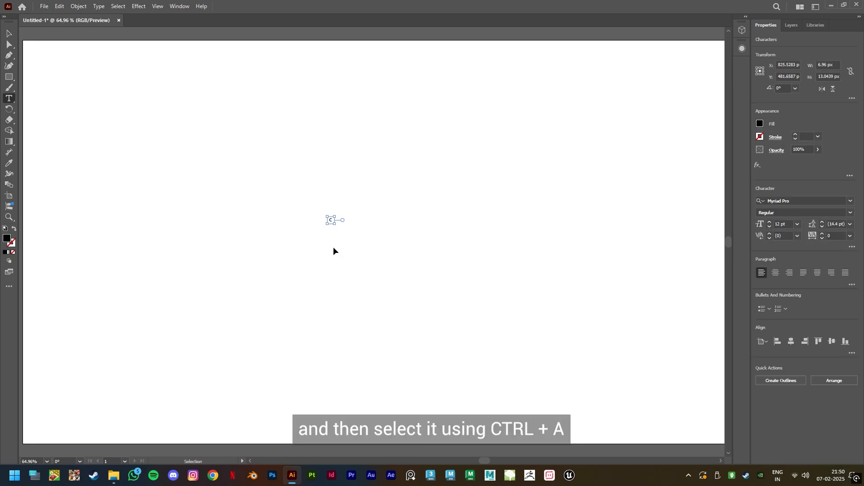
- Set the font to BadDogSCapsSSK Bold
{"action": "left_click", "coordinate": [792, 201]}
{"action": "type", "text": "BAD DOG"}
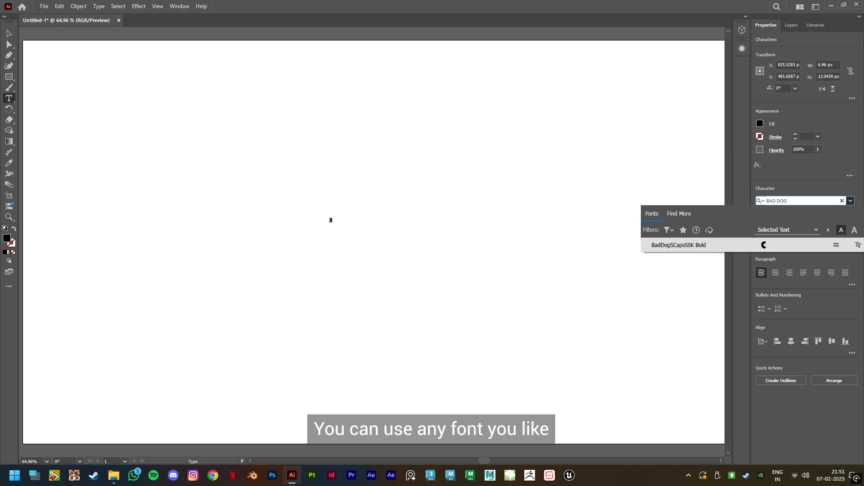
{"action": "left_click", "coordinate": [699, 246]}
- Set the font size to 350 pt
{"action": "left_click", "coordinate": [775, 224]}
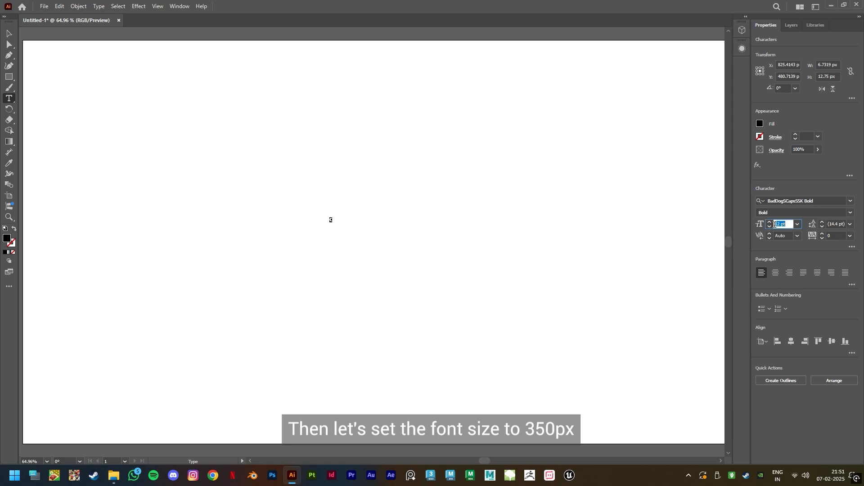
{"action": "type", "text": "350"}
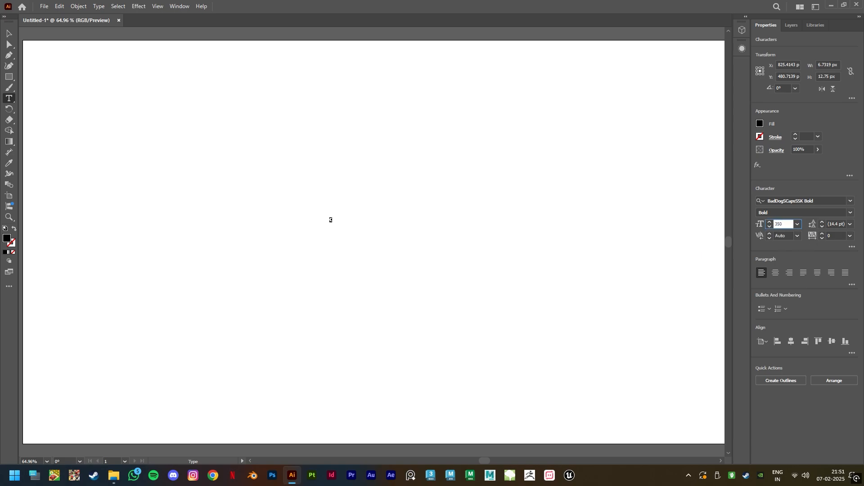
{"action": "key", "text": "Return"}
- Move the letter toward the artboard's left edge with the Selection tool
{"action": "left_click", "coordinate": [8, 35]}
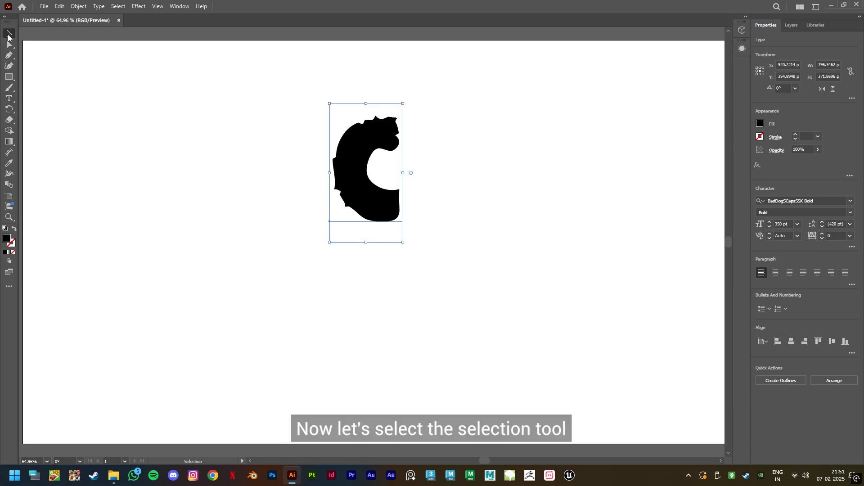
{"action": "left_click_drag", "start_coordinate": [367, 190], "coordinate": [106, 234]}
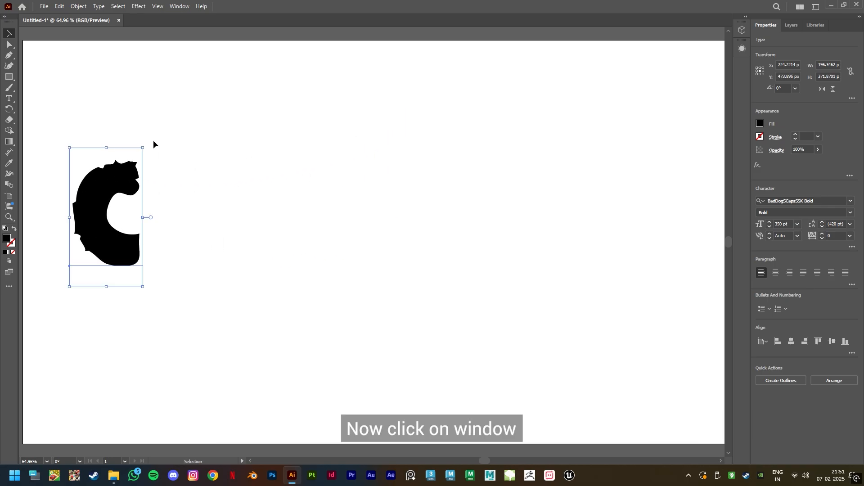
- Open the 3D and Materials panel and apply the Inflate 3D type to the letter
{"action": "left_click", "coordinate": [179, 7]}
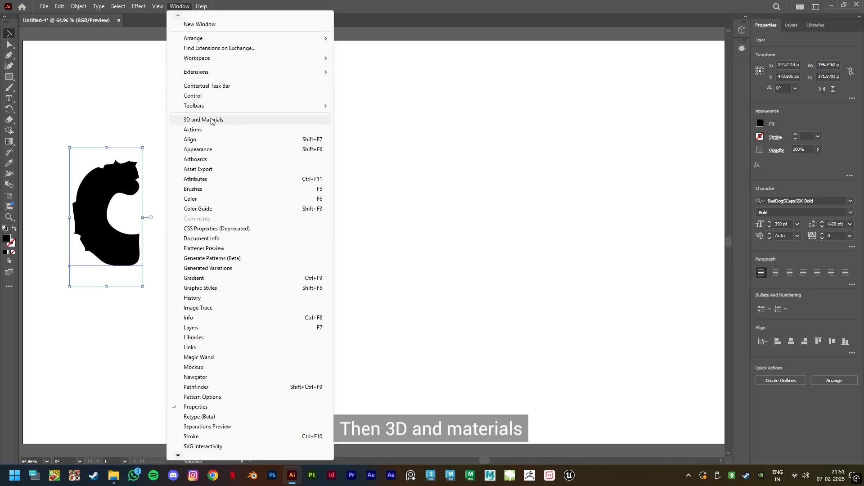
{"action": "left_click", "coordinate": [229, 120]}
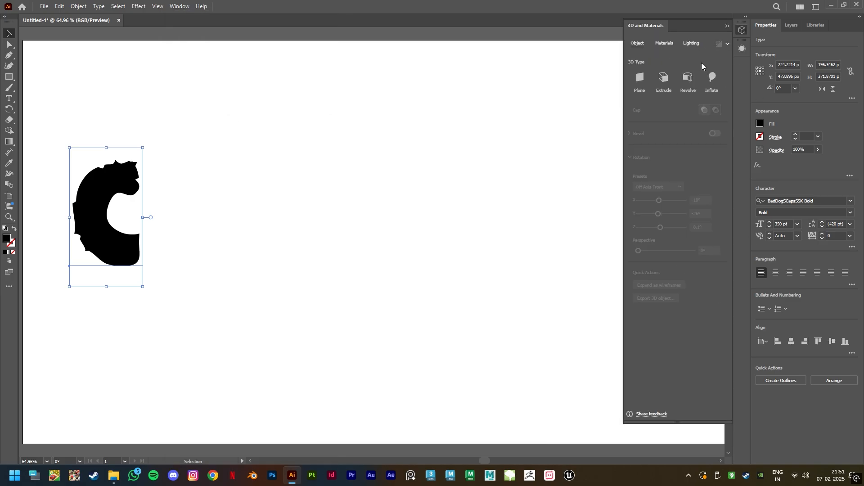
{"action": "left_click", "coordinate": [713, 78]}
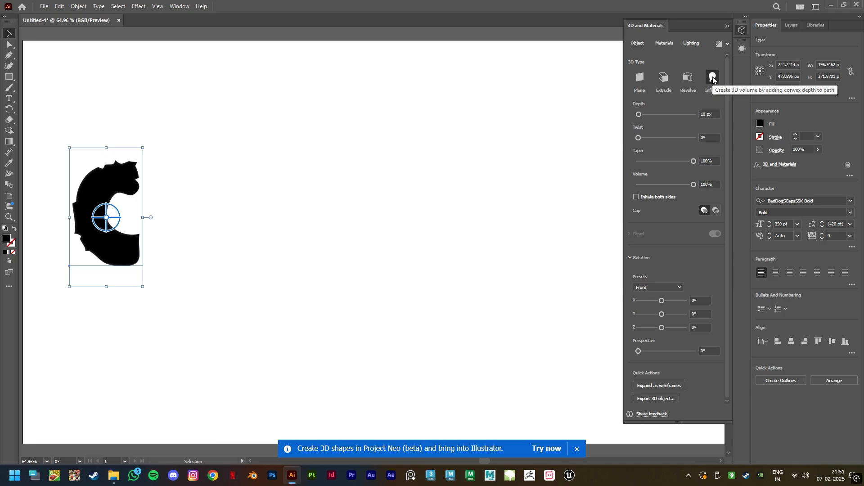
- Import the material file cookie.sbsar from the cookie folder into the 3D materials
{"action": "left_click", "coordinate": [665, 44]}
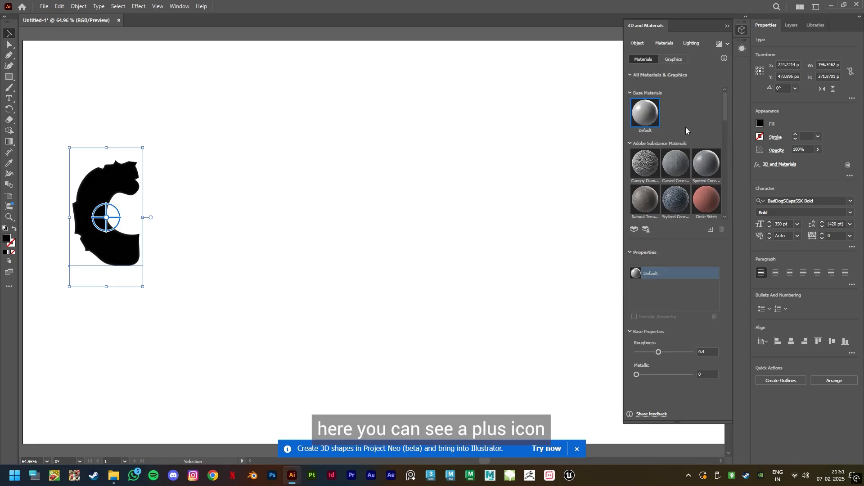
{"action": "left_click", "coordinate": [710, 230]}
{"action": "left_click", "coordinate": [746, 241]}
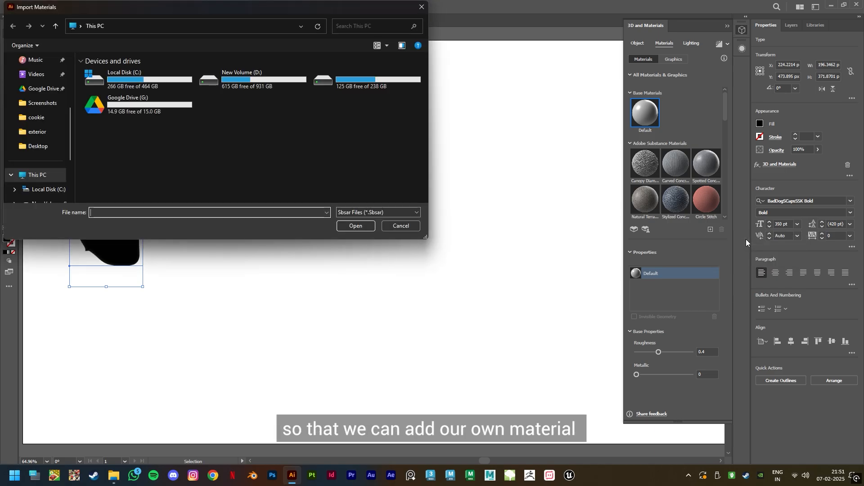
{"action": "left_click", "coordinate": [47, 120]}
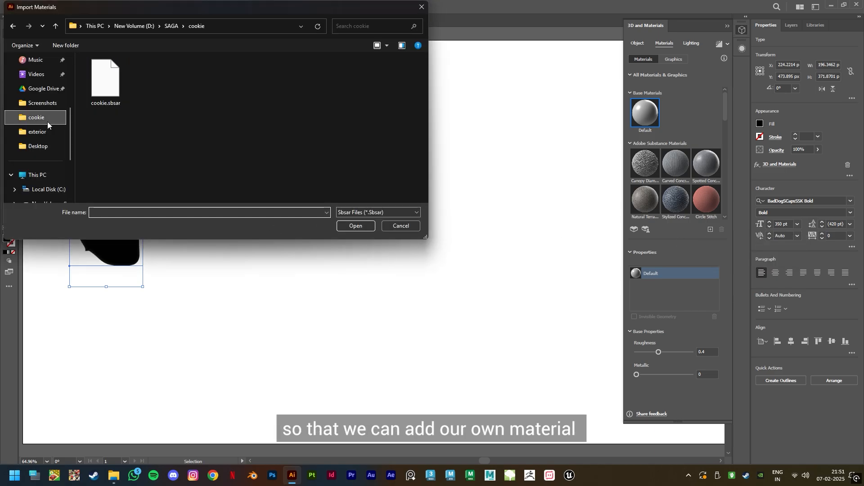
{"action": "left_click", "coordinate": [104, 94]}
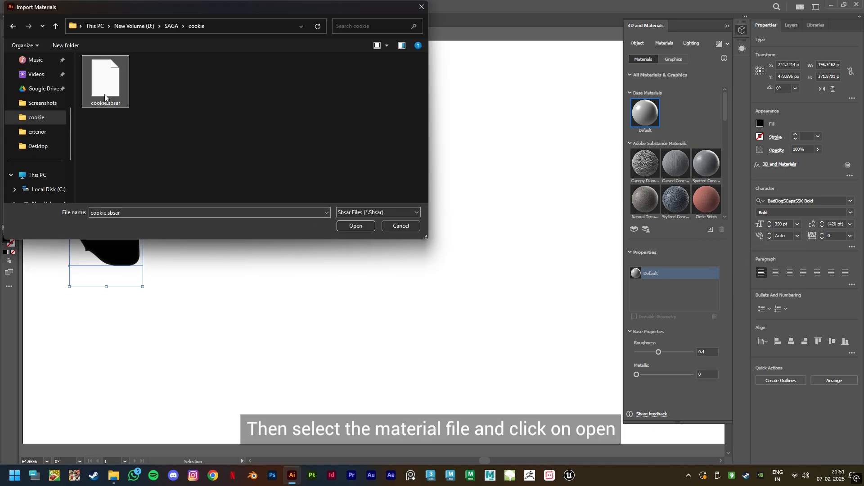
{"action": "left_click", "coordinate": [363, 226]}
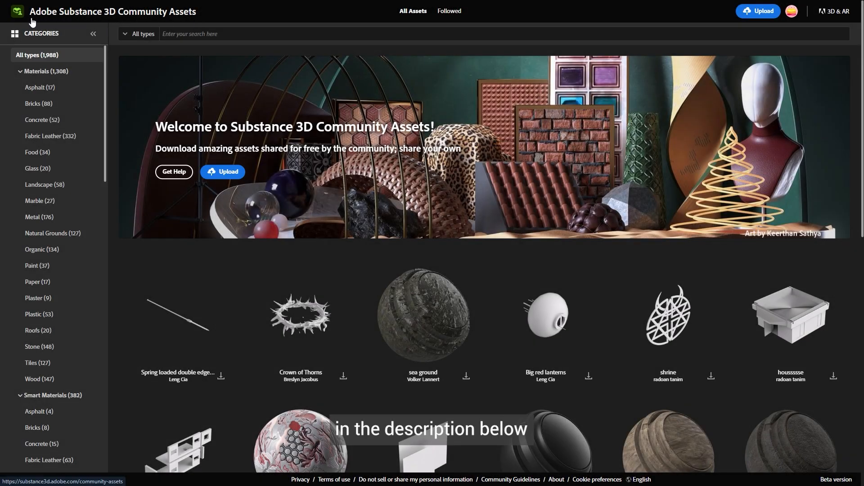
- Browse the Substance 3D Community Assets Organic materials and open the Cookie material
{"action": "left_click", "coordinate": [54, 74]}
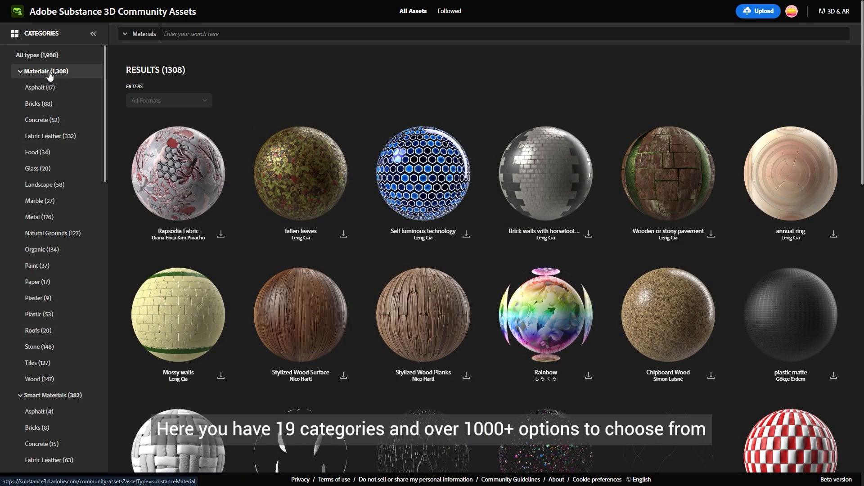
{"action": "left_click", "coordinate": [44, 250]}
{"action": "scroll", "coordinate": [479, 251], "scroll_direction": "down", "scroll_amount": 15}
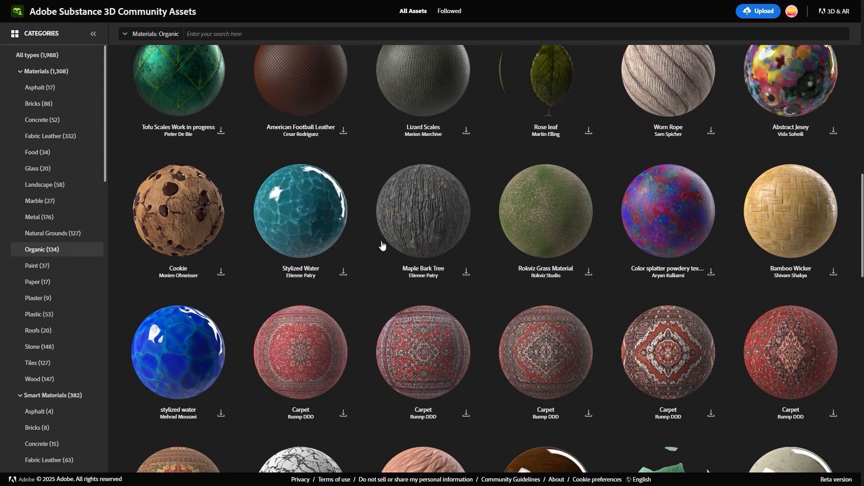
{"action": "left_click", "coordinate": [185, 226]}
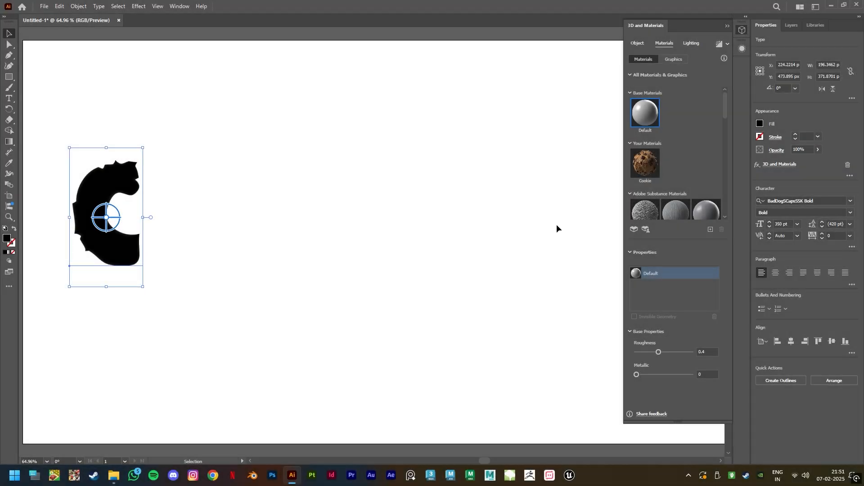
- Apply the imported Cookie material to the letter and set its Repeat to 350
{"action": "left_click", "coordinate": [647, 173]}
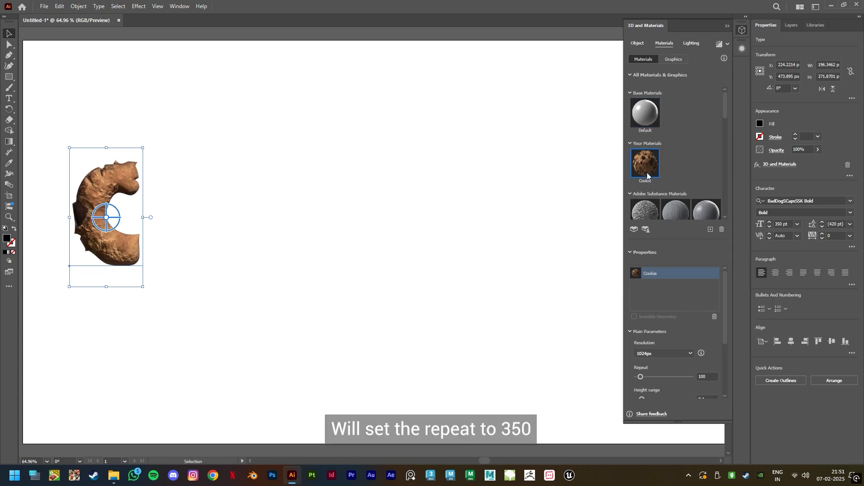
{"action": "left_click", "coordinate": [710, 376]}
{"action": "type", "text": "350"}
{"action": "key", "text": "Return"}
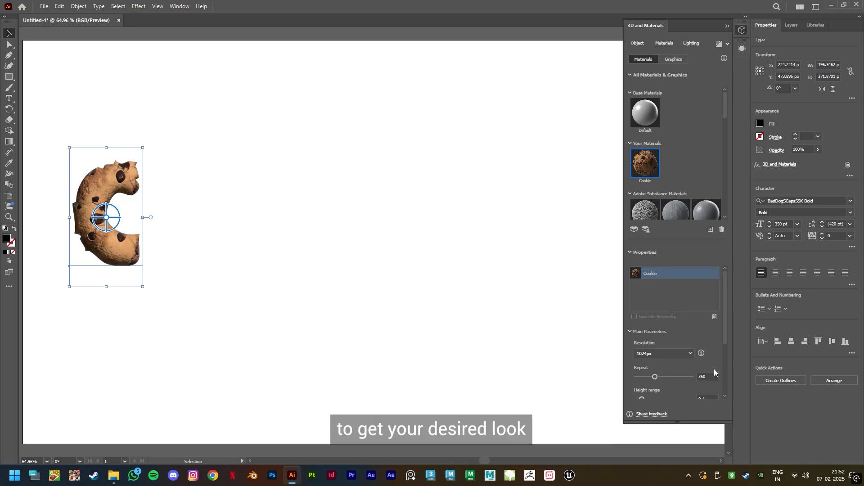
- Enable shadows in the 3D lighting settings
{"action": "left_click", "coordinate": [690, 43]}
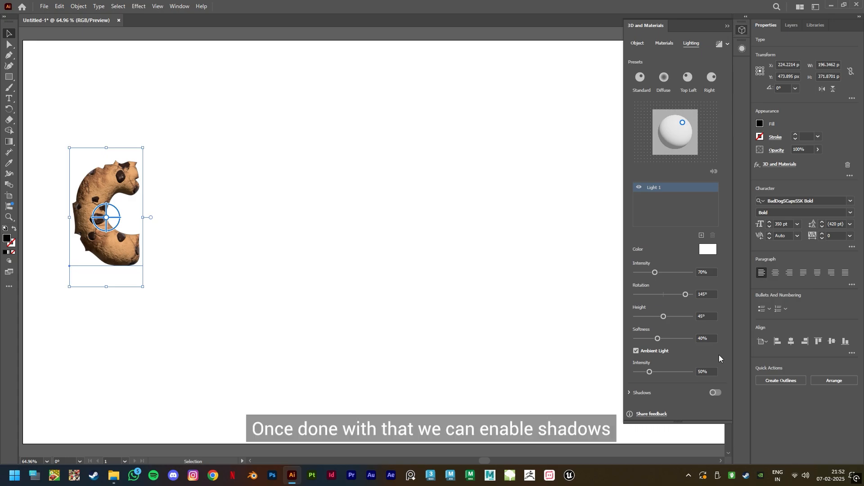
{"action": "left_click", "coordinate": [716, 394]}
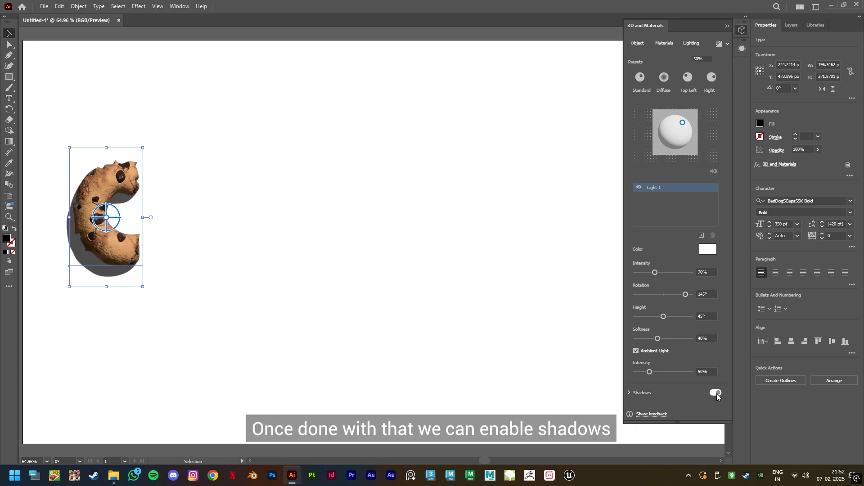
- Set the shadow bounds to 400% and close the 3D and Materials panel
{"action": "left_click_drag", "start_coordinate": [728, 348], "coordinate": [728, 409]}
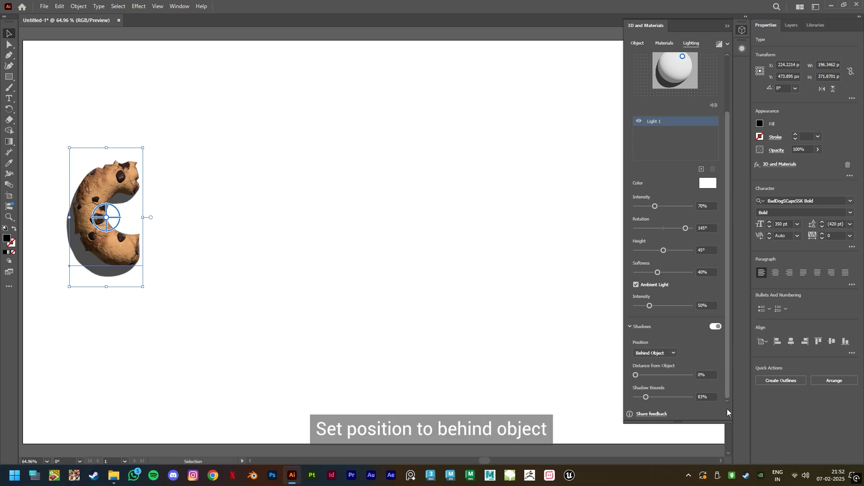
{"action": "left_click_drag", "start_coordinate": [645, 397], "coordinate": [690, 397]}
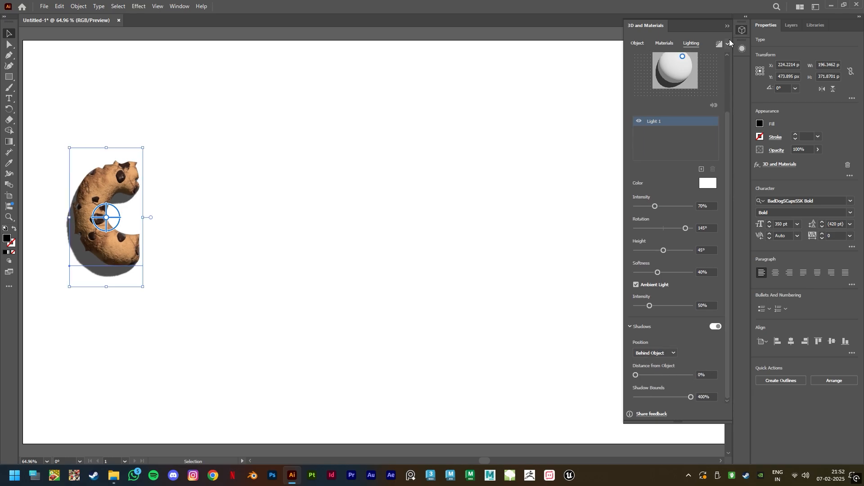
{"action": "left_click", "coordinate": [727, 25]}
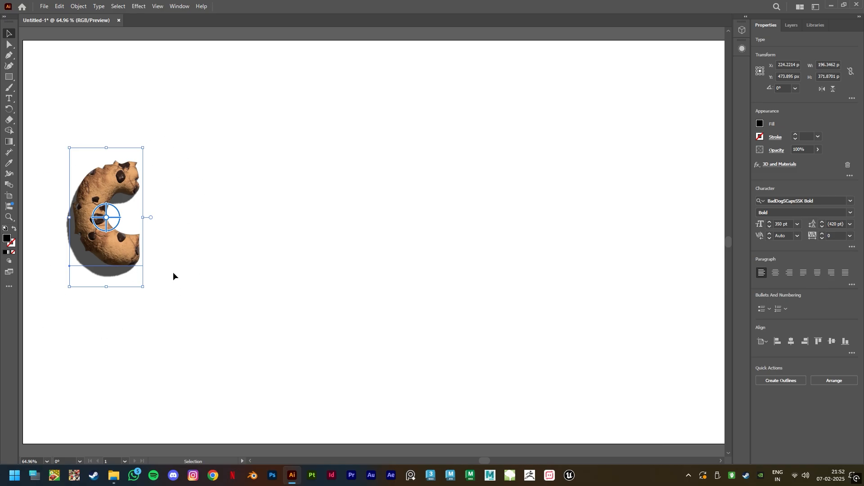
- Duplicate the letter to its right and change the copy's character to o
{"action": "left_click_drag", "start_coordinate": [117, 250], "coordinate": [187, 252]}
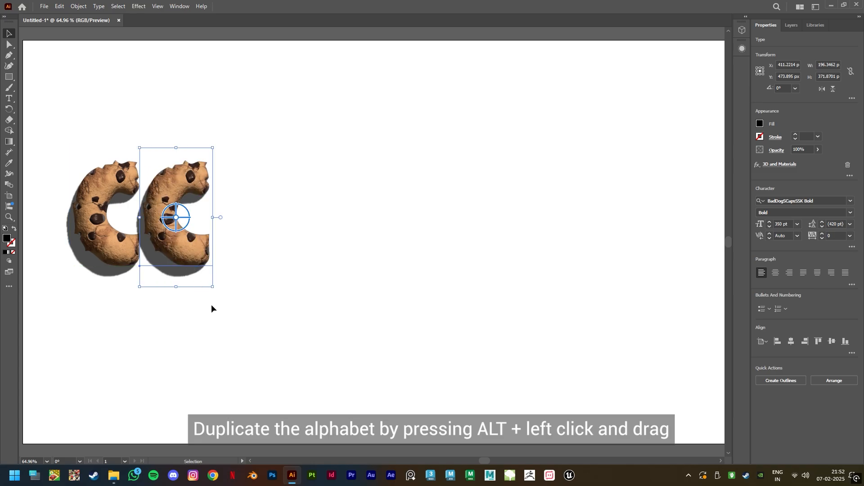
{"action": "double_click", "coordinate": [166, 241]}
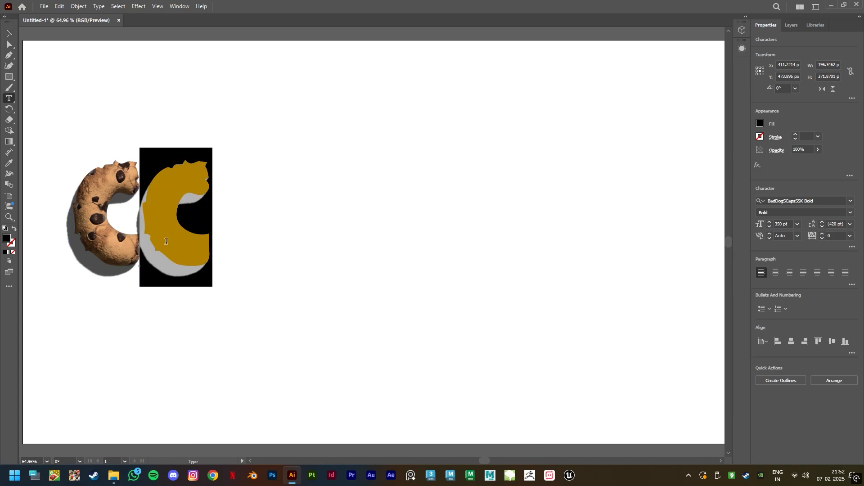
{"action": "type", "text": "o"}
{"action": "key", "text": "Escape"}
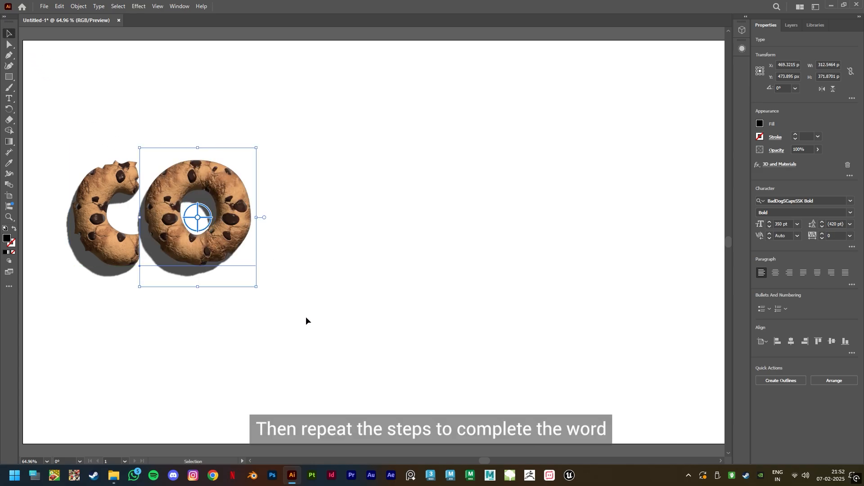
- Duplicate the O to the right and change the copy's character to k
{"action": "left_click_drag", "start_coordinate": [224, 239], "coordinate": [469, 247]}
{"action": "double_click", "coordinate": [464, 245]}
{"action": "type", "text": "k"}
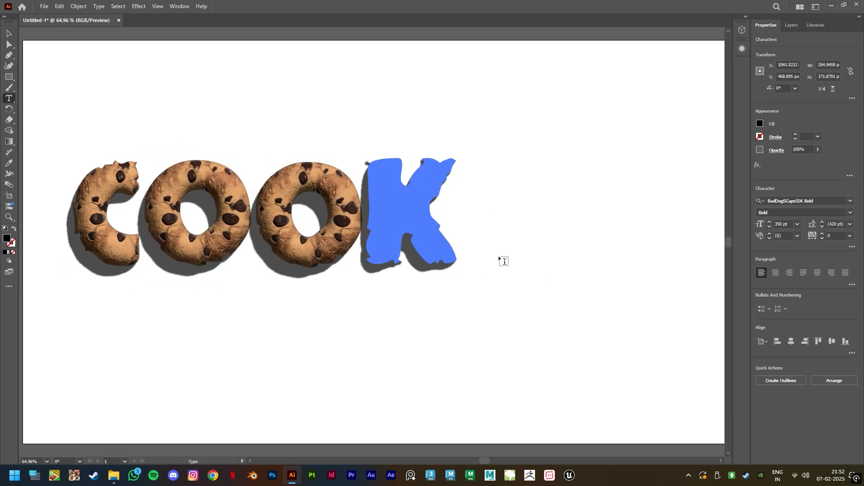
{"action": "key", "text": "Escape"}
- Duplicate the K to the right and change the copy's character to i
{"action": "left_click_drag", "start_coordinate": [411, 218], "coordinate": [530, 245]}
{"action": "double_click", "coordinate": [504, 225]}
{"action": "type", "text": "i"}
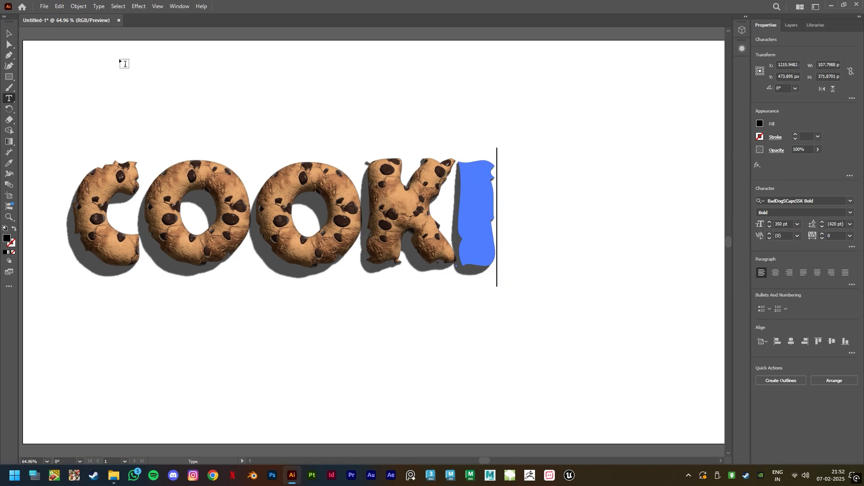
{"action": "key", "text": "Escape"}
- Duplicate the I to the right and change the copy's character to e, spelling COOKIE
{"action": "left_click_drag", "start_coordinate": [473, 216], "coordinate": [533, 216]}
{"action": "double_click", "coordinate": [536, 216]}
{"action": "type", "text": "e"}
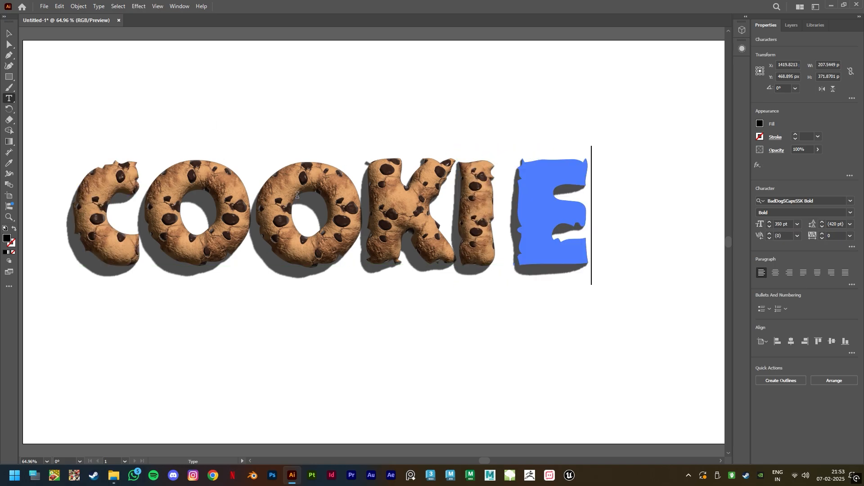
{"action": "key", "text": "Escape"}
- Rotate each letter of COOKIE to a different playful angle and move them closer together
{"action": "left_click", "coordinate": [254, 344]}
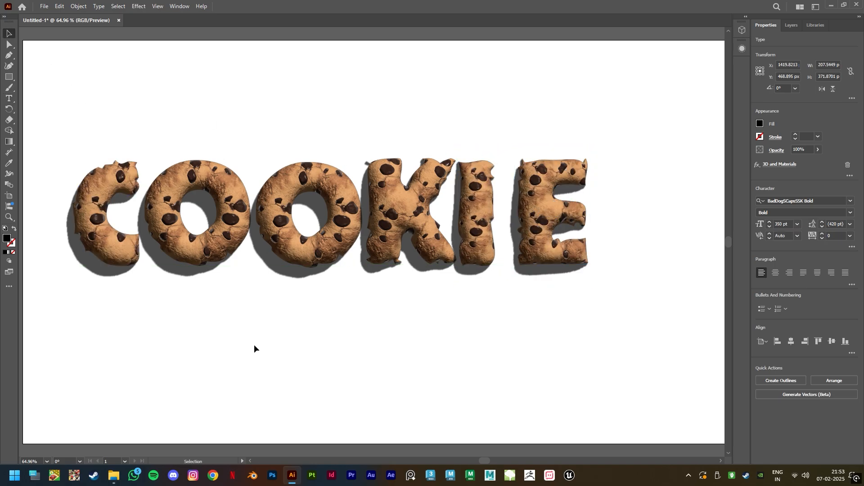
{"action": "left_click", "coordinate": [113, 251]}
{"action": "left_click_drag", "start_coordinate": [147, 143], "coordinate": [131, 135]}
{"action": "left_click_drag", "start_coordinate": [219, 241], "coordinate": [213, 261]}
{"action": "left_click_drag", "start_coordinate": [325, 260], "coordinate": [301, 242]}
{"action": "left_click_drag", "start_coordinate": [426, 242], "coordinate": [390, 256]}
{"action": "left_click_drag", "start_coordinate": [428, 157], "coordinate": [438, 170]}
{"action": "left_click", "coordinate": [477, 212]}
{"action": "left_click_drag", "start_coordinate": [502, 142], "coordinate": [481, 154]}
{"action": "left_click_drag", "start_coordinate": [484, 236], "coordinate": [460, 231]}
{"action": "left_click_drag", "start_coordinate": [553, 251], "coordinate": [512, 251]}
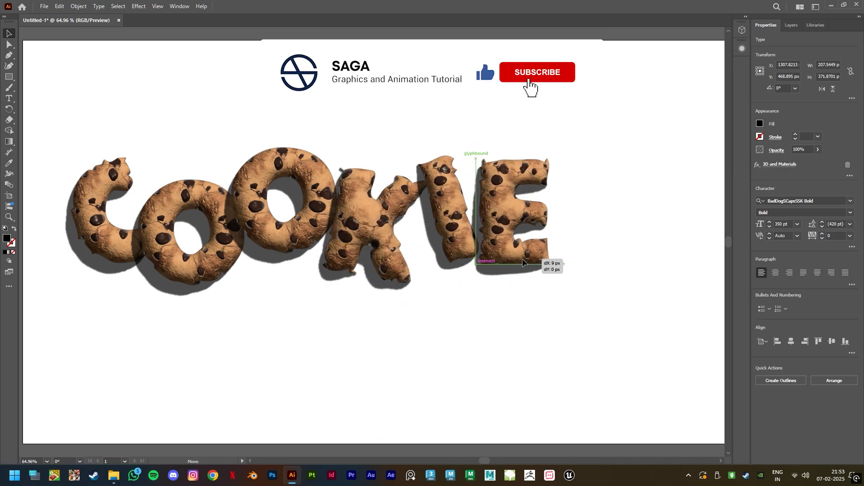
- Nudge the K, second O, I and E slightly to fine-tune the letter spacing
{"action": "left_click", "coordinate": [571, 330]}
{"action": "left_click_drag", "start_coordinate": [385, 274], "coordinate": [388, 272]}
{"action": "left_click_drag", "start_coordinate": [286, 243], "coordinate": [286, 239]}
{"action": "left_click", "coordinate": [427, 334]}
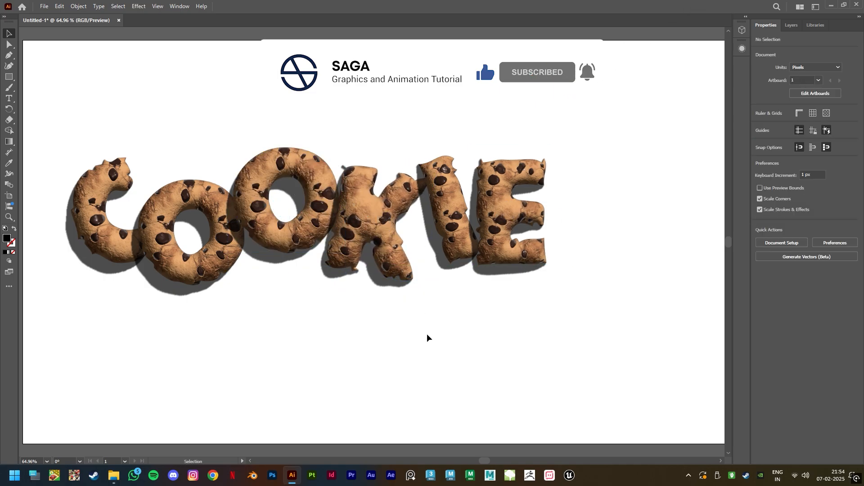
{"action": "left_click_drag", "start_coordinate": [451, 241], "coordinate": [449, 241]}
{"action": "left_click_drag", "start_coordinate": [509, 255], "coordinate": [506, 256]}
{"action": "left_click", "coordinate": [531, 326]}
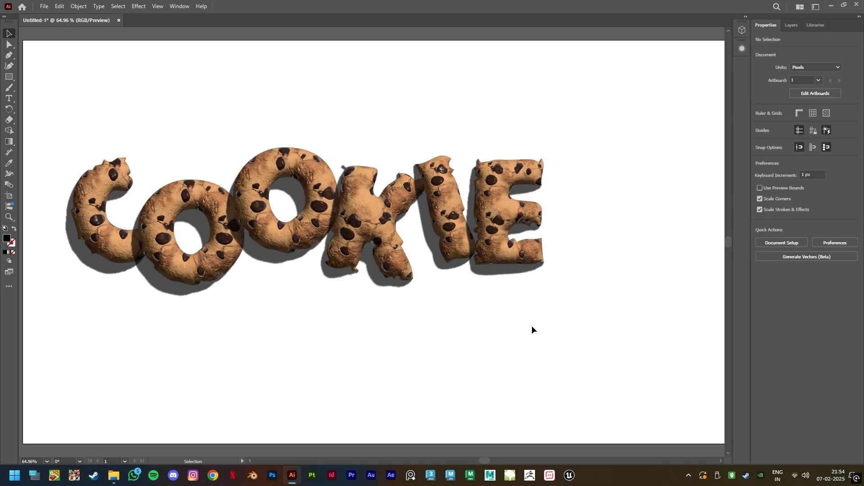
- Nudge the two O letters a few pixels to tighten the spacing
{"action": "left_click_drag", "start_coordinate": [205, 277], "coordinate": [207, 270]}
{"action": "left_click", "coordinate": [347, 350]}
{"action": "left_click", "coordinate": [293, 243]}
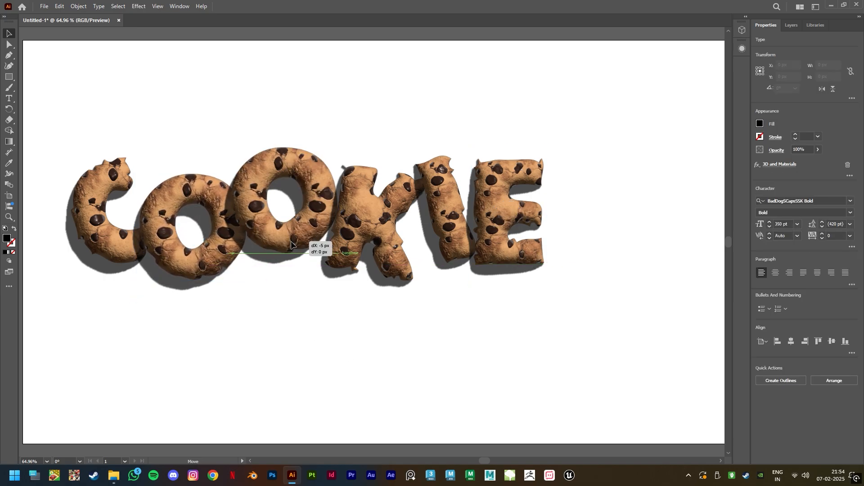
{"action": "left_click", "coordinate": [429, 351]}
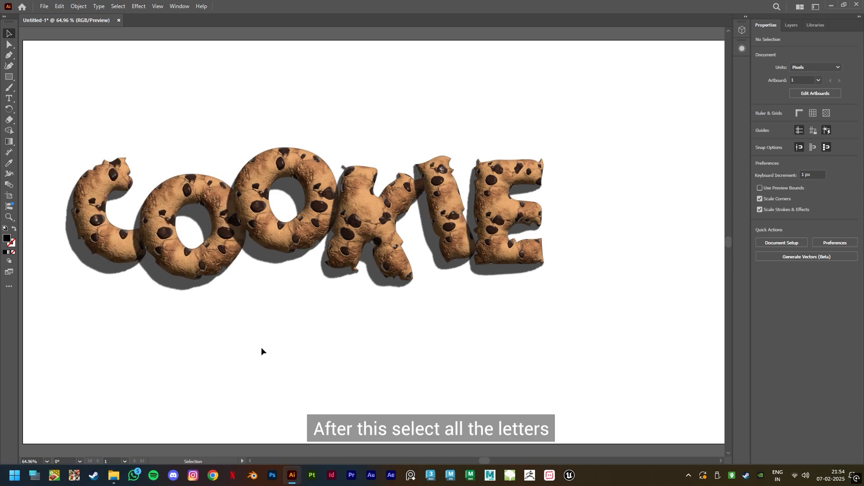
- Group all the COOKIE letters and center the group horizontally and vertically on the artboard
{"action": "left_click_drag", "start_coordinate": [45, 118], "coordinate": [558, 333]}
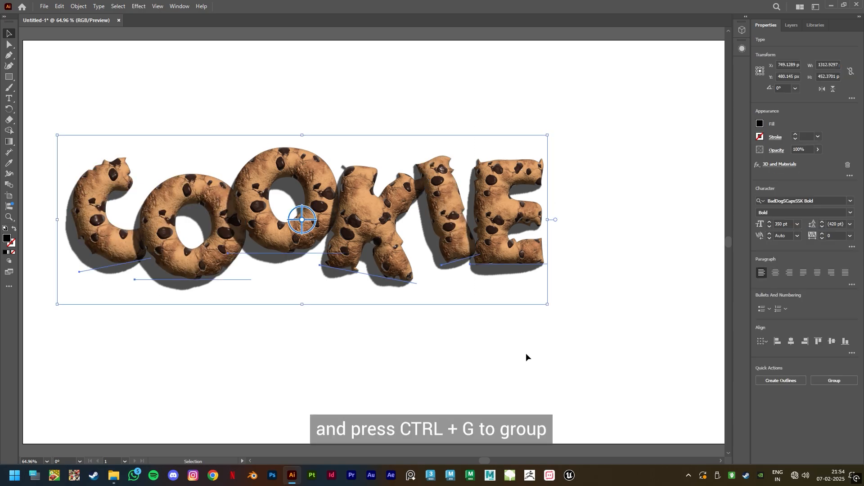
{"action": "key", "text": "ctrl+g"}
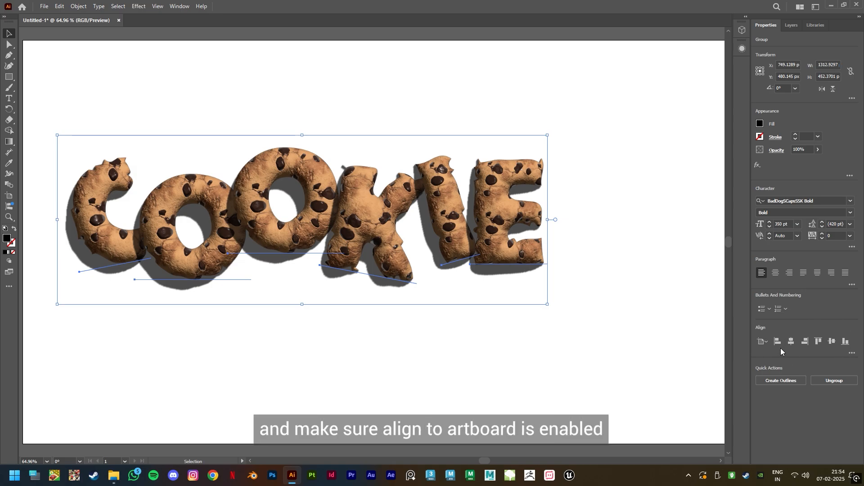
{"action": "left_click", "coordinate": [852, 354]}
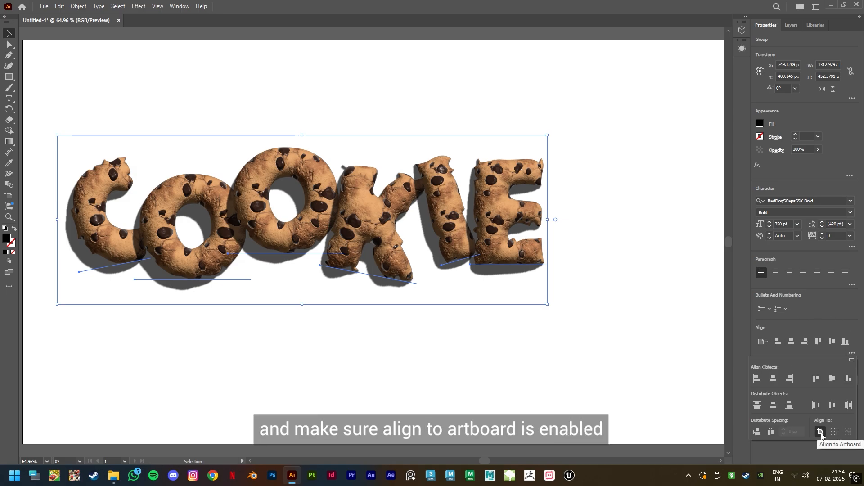
{"action": "left_click", "coordinate": [773, 379]}
{"action": "left_click", "coordinate": [833, 379]}
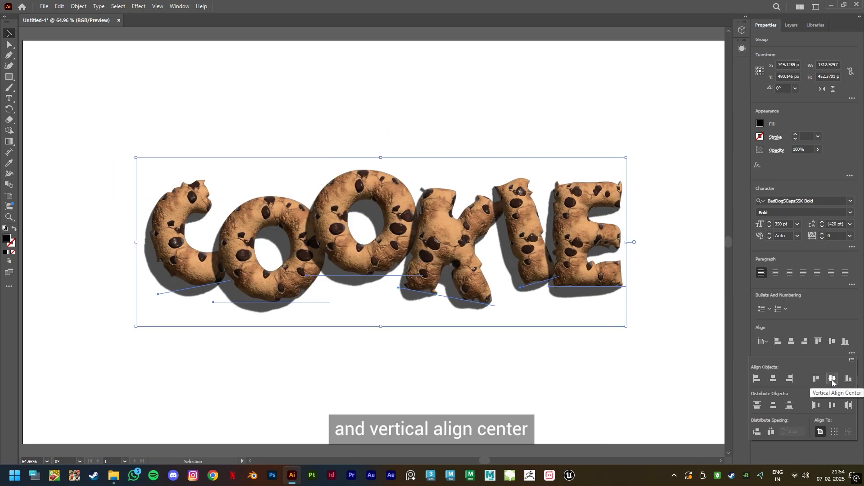
{"action": "left_click", "coordinate": [581, 388]}
- Place cookie_bg.jpg as a linked image, anchored at the artboard's top-left corner
{"action": "left_click", "coordinate": [44, 7]}
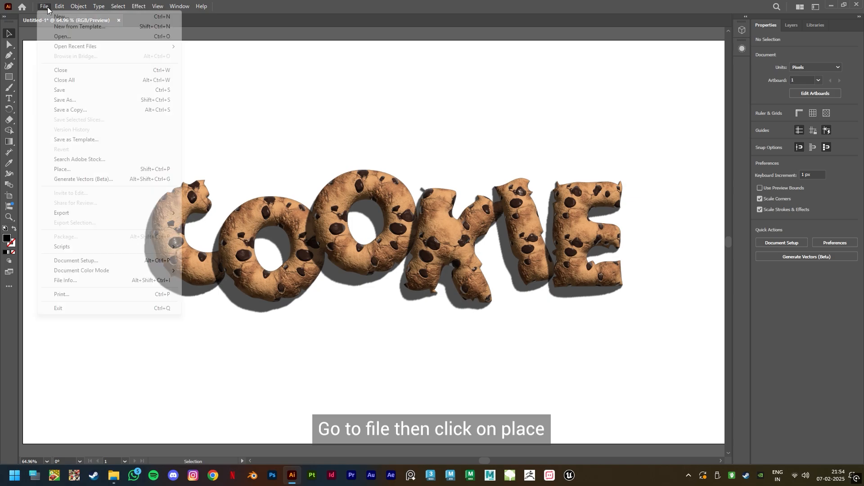
{"action": "left_click", "coordinate": [74, 168]}
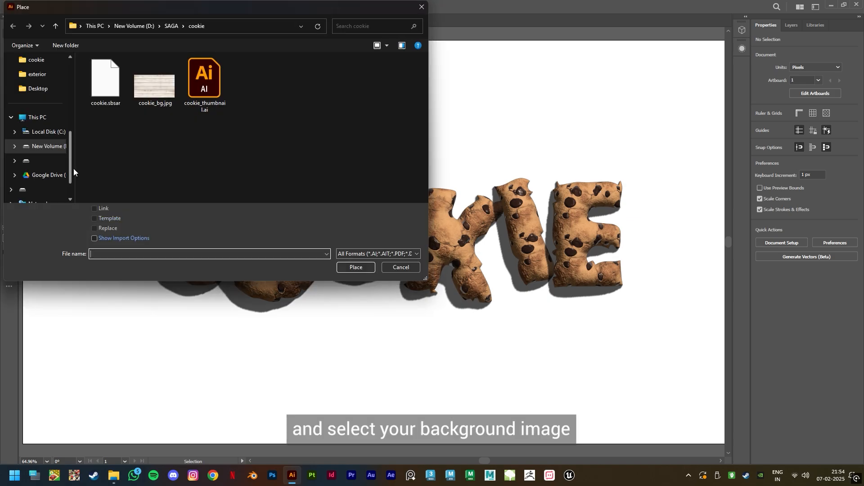
{"action": "left_click", "coordinate": [143, 94]}
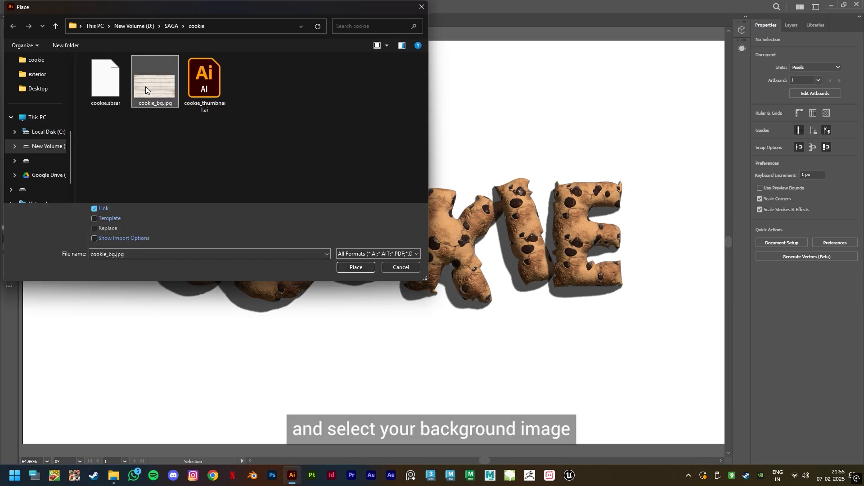
{"action": "left_click", "coordinate": [356, 267]}
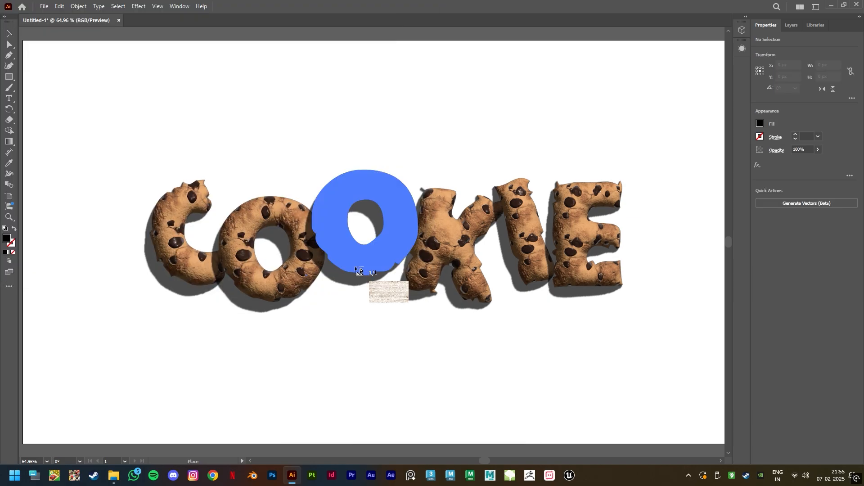
{"action": "left_click", "coordinate": [23, 41]}
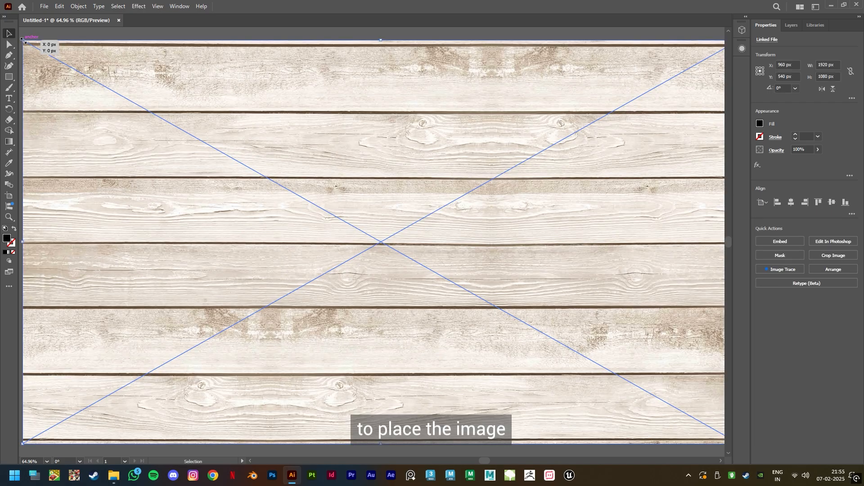
- Send the background image to the back behind the text
{"action": "key", "text": "ctrl"}
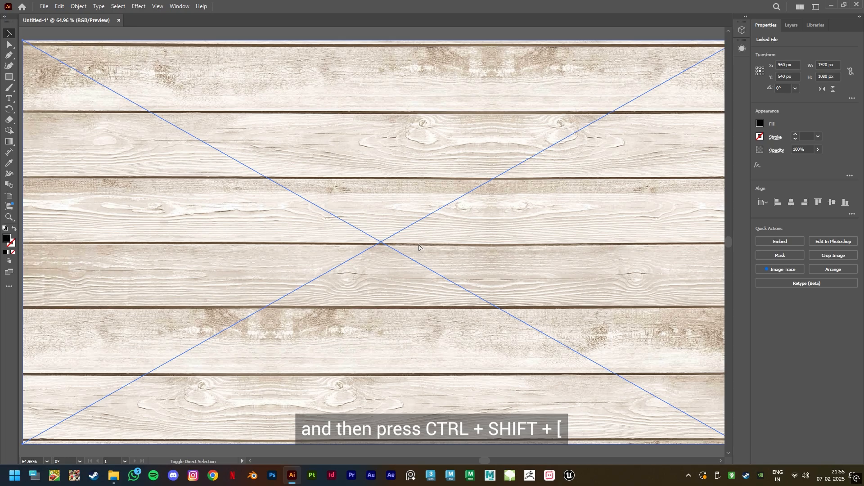
{"action": "key", "text": "ctrl+shift+bracketleft"}
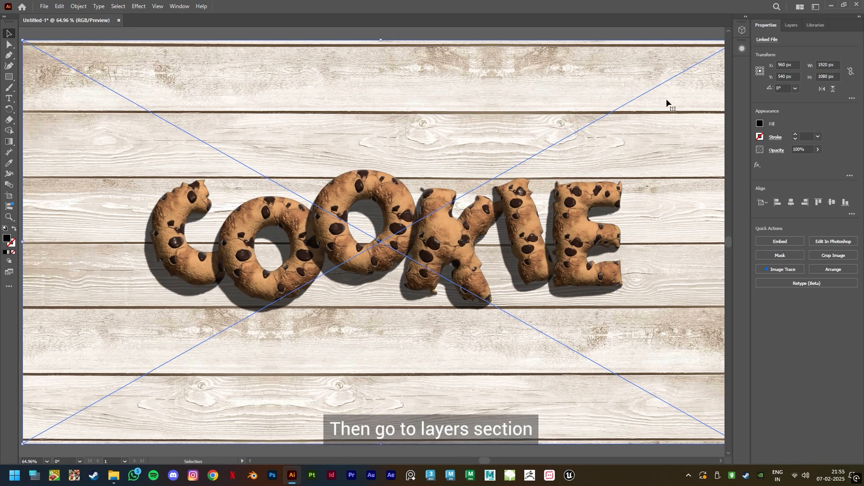
- Lock the background image layer so it cannot be moved
{"action": "left_click", "coordinate": [791, 26]}
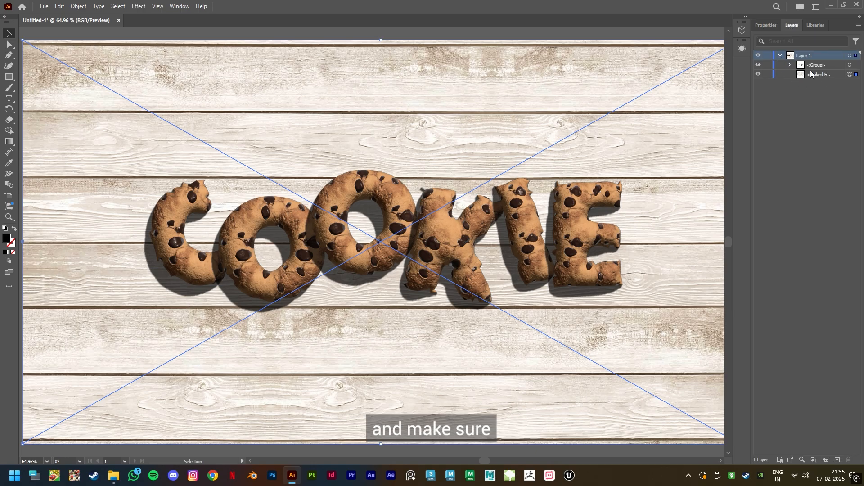
{"action": "left_click", "coordinate": [769, 74]}
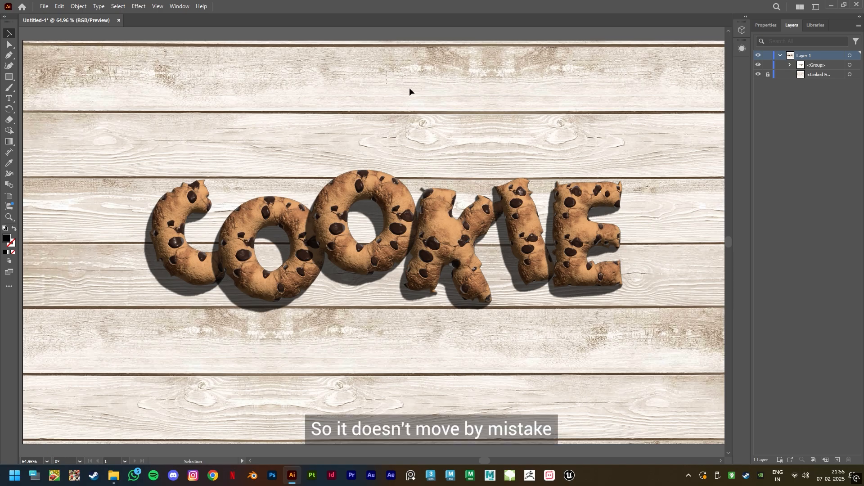
{"action": "left_click_drag", "start_coordinate": [124, 328], "coordinate": [125, 329]}
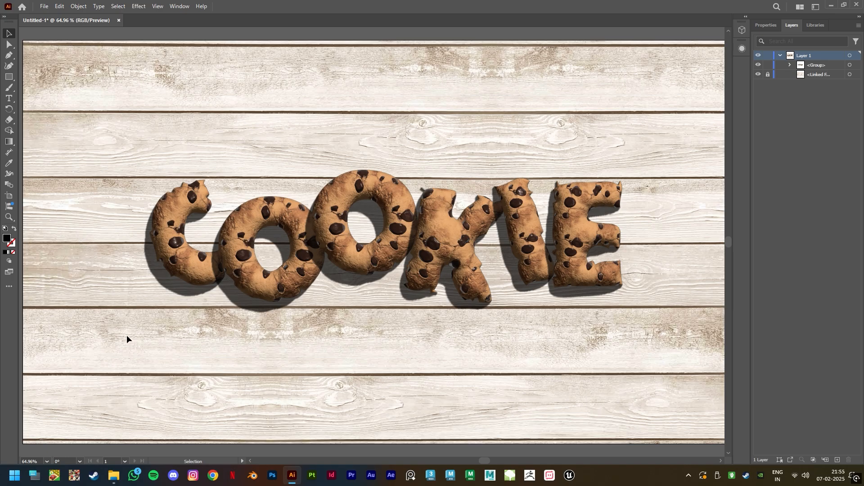
- Draw a circle with the Ellipse tool near the artboard's top-left corner
{"action": "left_click", "coordinate": [8, 79]}
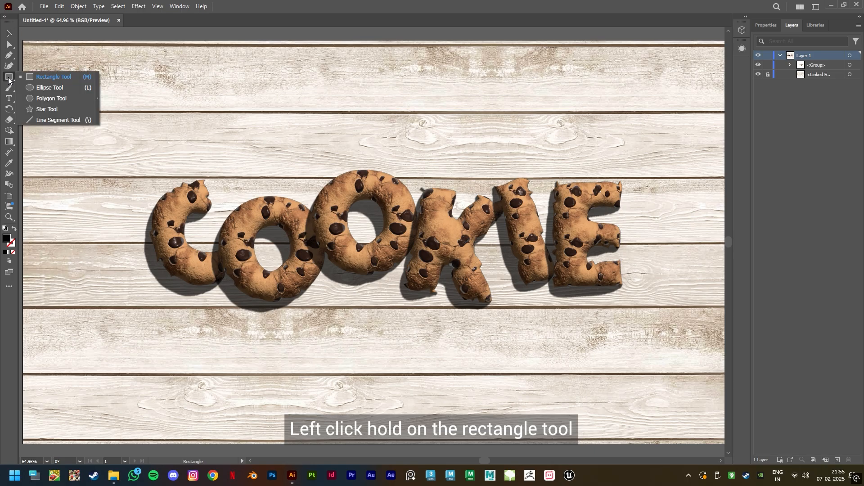
{"action": "left_click", "coordinate": [50, 89]}
{"action": "left_click_drag", "start_coordinate": [38, 52], "coordinate": [147, 146]}
{"action": "left_click", "coordinate": [9, 33]}
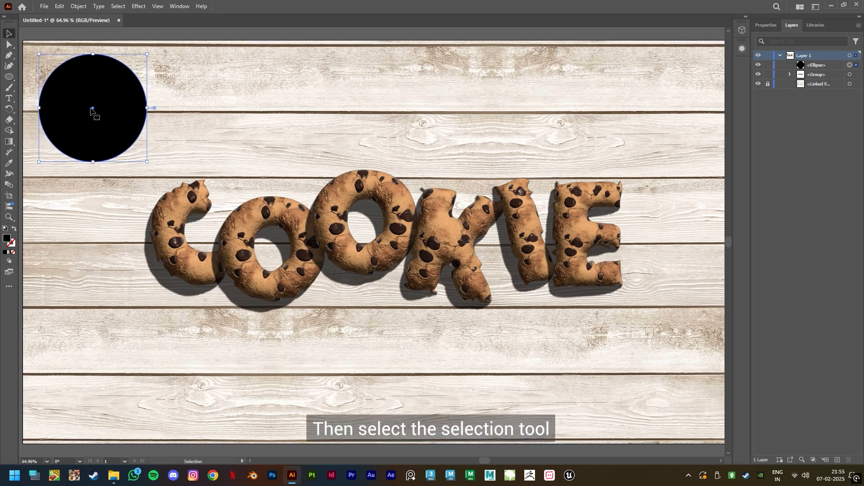
- Duplicate the circle twice, placing one circle at the top-left corner and two at the bottom-right, partly off the artboard
{"action": "left_click_drag", "start_coordinate": [116, 142], "coordinate": [702, 356]}
{"action": "left_click_drag", "start_coordinate": [675, 431], "coordinate": [671, 428]}
{"action": "mouse_move", "coordinate": [64, 107]}
{"action": "left_mouse_down"}
{"action": "mouse_move", "coordinate": [90, 109]}
{"action": "mouse_move", "coordinate": [79, 112]}
{"action": "left_mouse_up"}
{"action": "left_click", "coordinate": [675, 421], "text": "shift"}
{"action": "left_click", "coordinate": [698, 342], "text": "shift"}
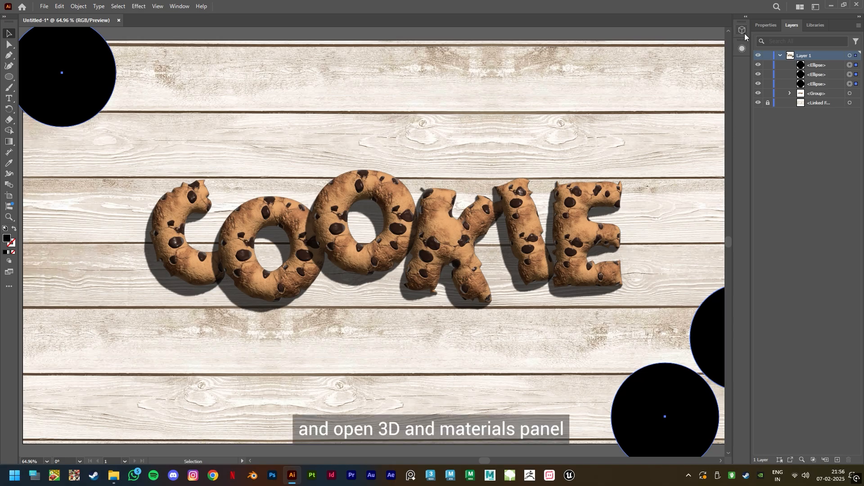
- Give the three circles an inflated 3D Cookie material with shadows
{"action": "left_click", "coordinate": [743, 31]}
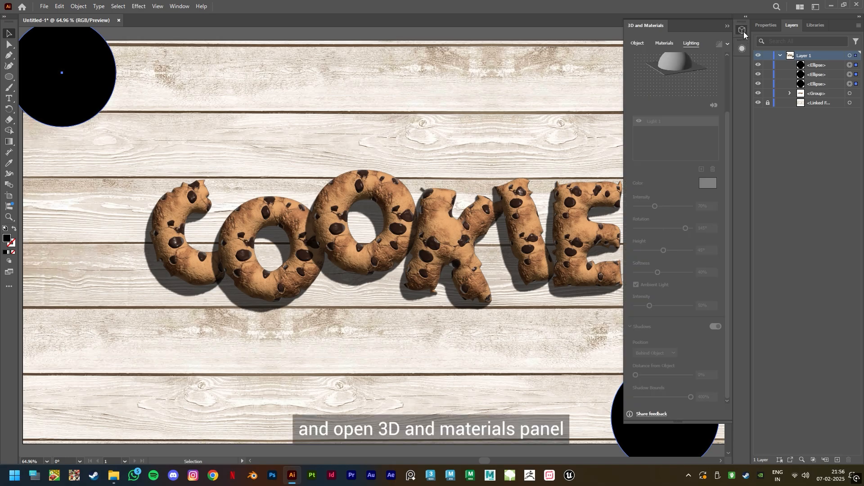
{"action": "left_click", "coordinate": [638, 43]}
{"action": "left_click", "coordinate": [712, 77]}
{"action": "left_click", "coordinate": [664, 44]}
{"action": "left_click", "coordinate": [645, 163]}
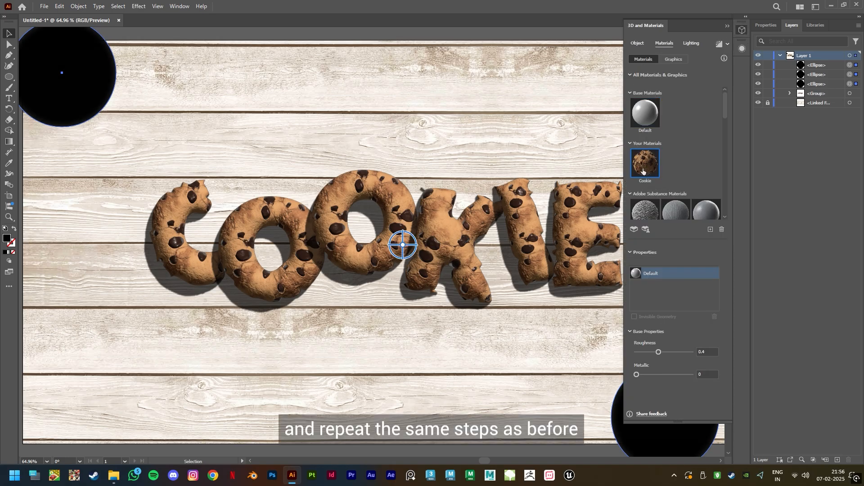
{"action": "type", "text": "420"}
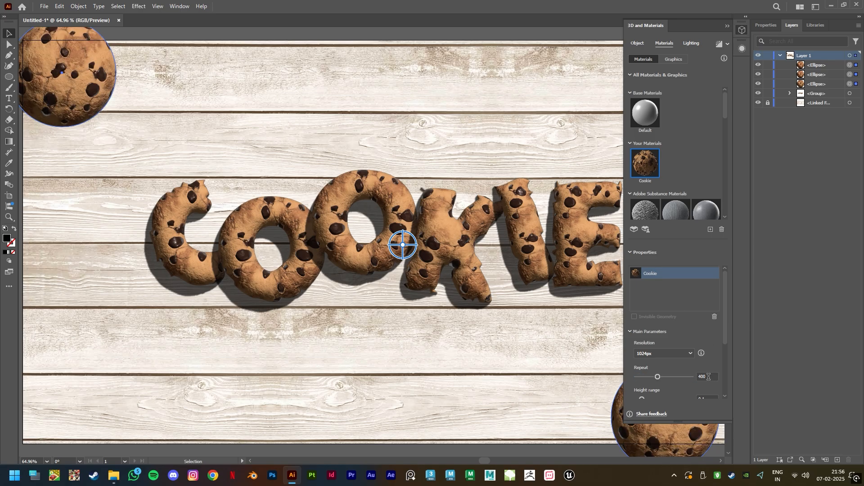
{"action": "left_click", "coordinate": [692, 43]}
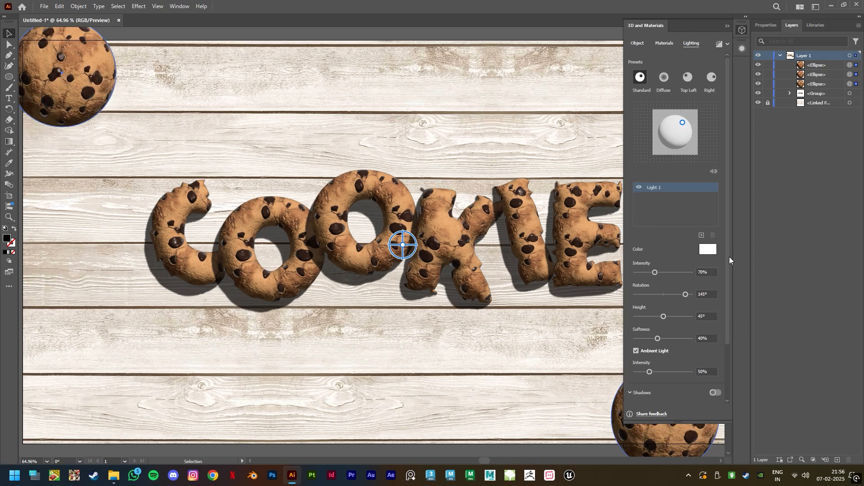
{"action": "left_click", "coordinate": [726, 25]}
{"action": "left_click", "coordinate": [631, 64]}
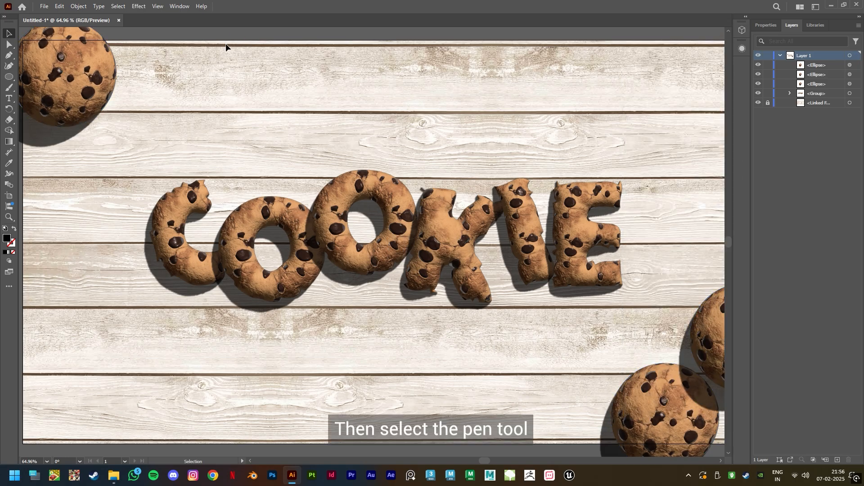
- Draw a rough closed shape with the Pen tool beside the top-left cookie as a broken piece
{"action": "left_click", "coordinate": [9, 54]}
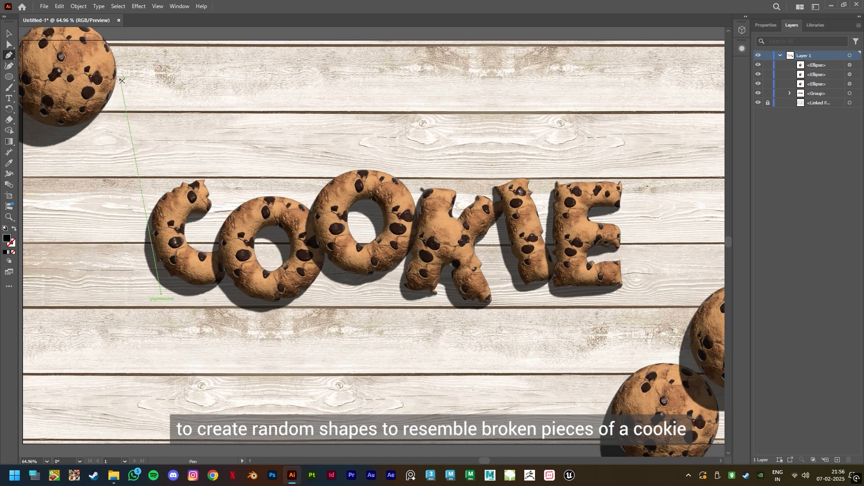
{"action": "left_click", "coordinate": [125, 106]}
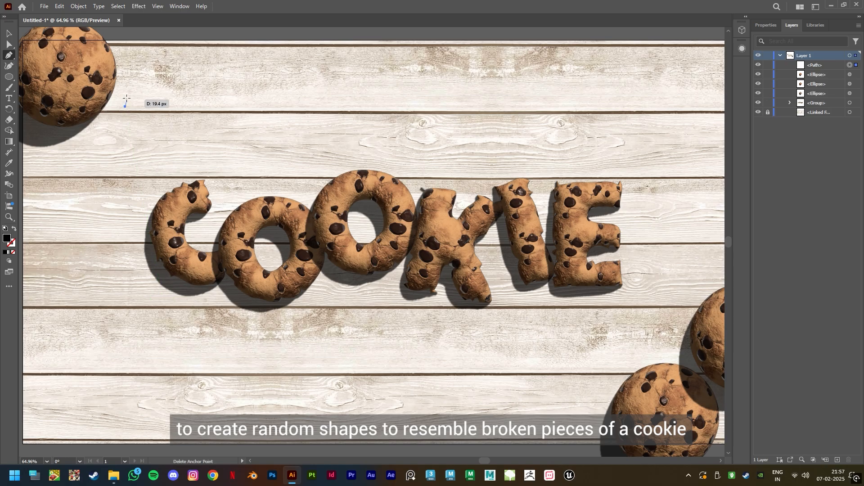
{"action": "left_click", "coordinate": [143, 58]}
{"action": "left_click_drag", "start_coordinate": [147, 57], "coordinate": [185, 65]}
{"action": "left_click_drag", "start_coordinate": [190, 93], "coordinate": [161, 114]}
{"action": "left_click", "coordinate": [125, 107]}
- Draw a second broken-piece shape with the Pen tool near the bottom-right cookies
{"action": "left_click_drag", "start_coordinate": [536, 430], "coordinate": [535, 394]}
{"action": "left_click_drag", "start_coordinate": [555, 365], "coordinate": [561, 364]}
{"action": "left_click", "coordinate": [584, 397]}
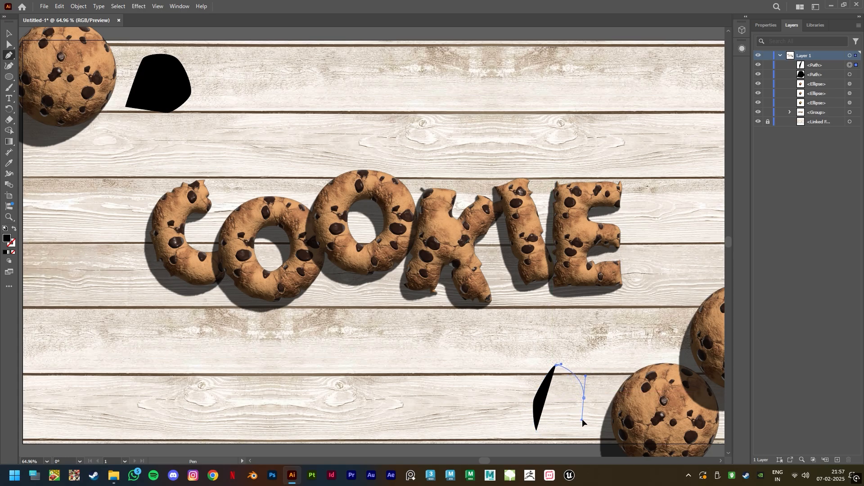
{"action": "left_click", "coordinate": [582, 419]}
{"action": "left_click", "coordinate": [537, 430]}
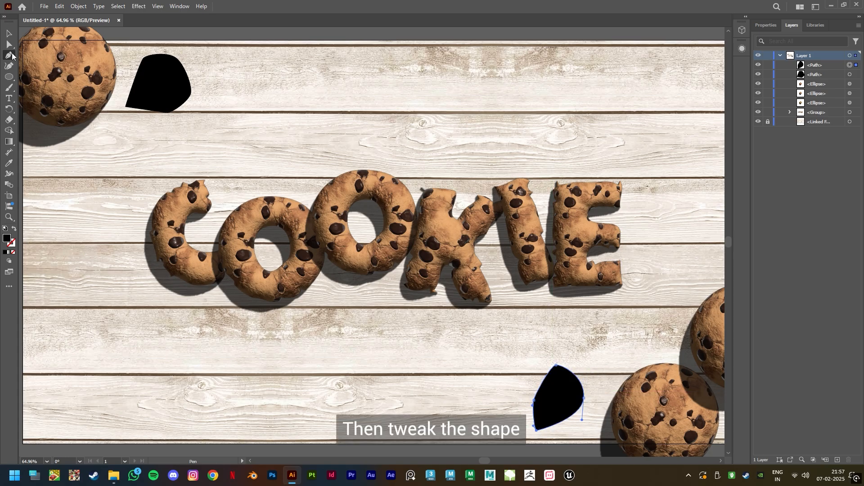
- Adjust the anchor points of both piece shapes to refine their outlines
{"action": "left_click", "coordinate": [9, 44]}
{"action": "left_click", "coordinate": [170, 85]}
{"action": "left_click_drag", "start_coordinate": [176, 64], "coordinate": [180, 64]}
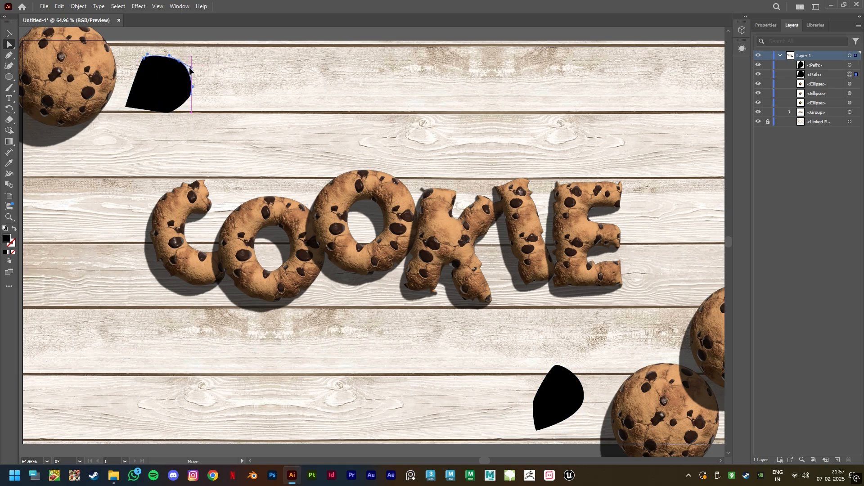
{"action": "left_click_drag", "start_coordinate": [170, 112], "coordinate": [187, 102]}
{"action": "left_click_drag", "start_coordinate": [128, 110], "coordinate": [130, 109]}
{"action": "left_click_drag", "start_coordinate": [583, 396], "coordinate": [584, 398]}
{"action": "left_click_drag", "start_coordinate": [584, 417], "coordinate": [579, 418]}
{"action": "left_click_drag", "start_coordinate": [534, 400], "coordinate": [540, 430]}
{"action": "left_click", "coordinate": [554, 433]}
- Give both pieces an inflated 3D Cookie material with repeat set to 270 and shadows
{"action": "key", "text": "v"}
{"action": "left_click", "coordinate": [168, 86]}
{"action": "left_click", "coordinate": [563, 399], "text": "shift"}
{"action": "left_click", "coordinate": [742, 30]}
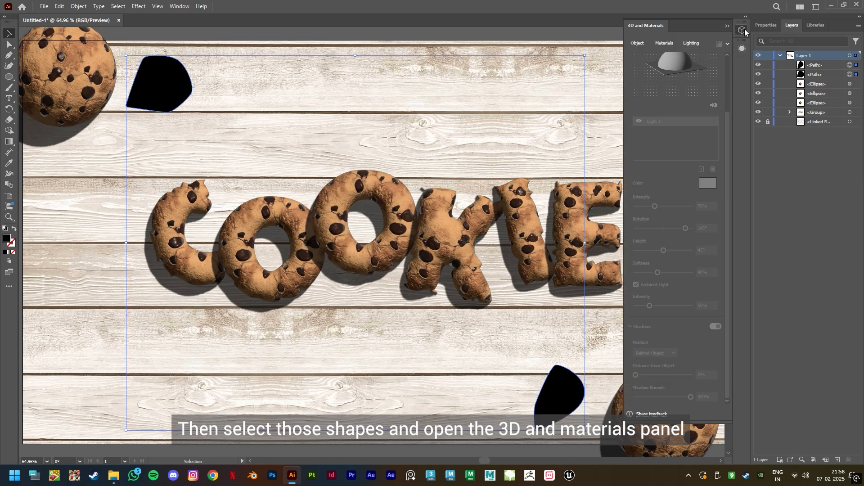
{"action": "left_click", "coordinate": [712, 77]}
{"action": "left_click", "coordinate": [664, 43]}
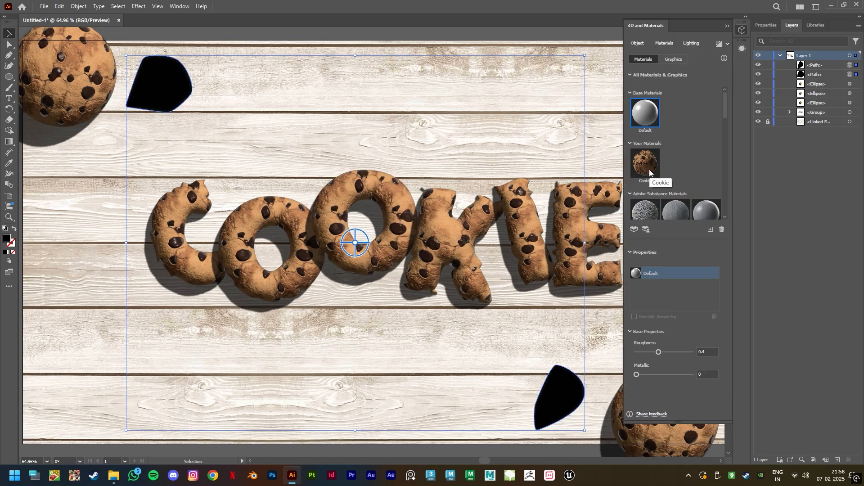
{"action": "left_click", "coordinate": [648, 167]}
{"action": "left_click", "coordinate": [697, 376]}
{"action": "type", "text": "300"}
{"action": "key", "text": "Return"}
{"action": "left_click", "coordinate": [709, 377]}
{"action": "type", "text": "270"}
{"action": "key", "text": "Return"}
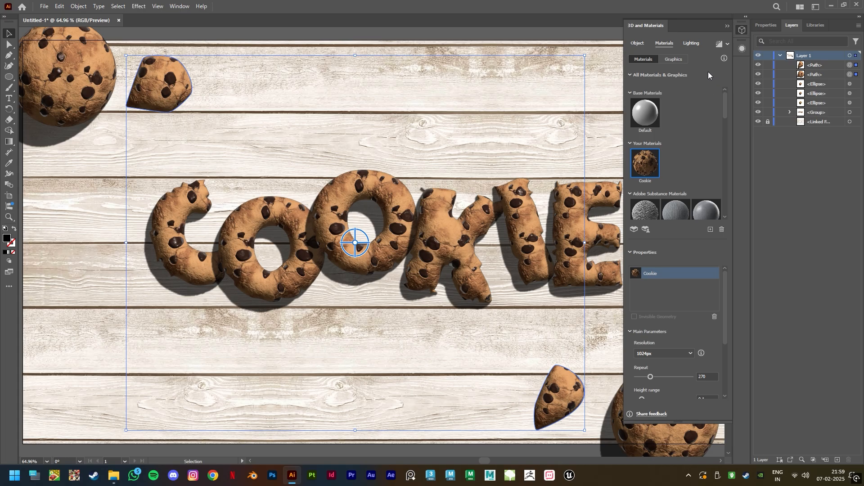
{"action": "left_click", "coordinate": [691, 43]}
{"action": "scroll", "coordinate": [724, 315], "scroll_direction": "down", "scroll_amount": 3}
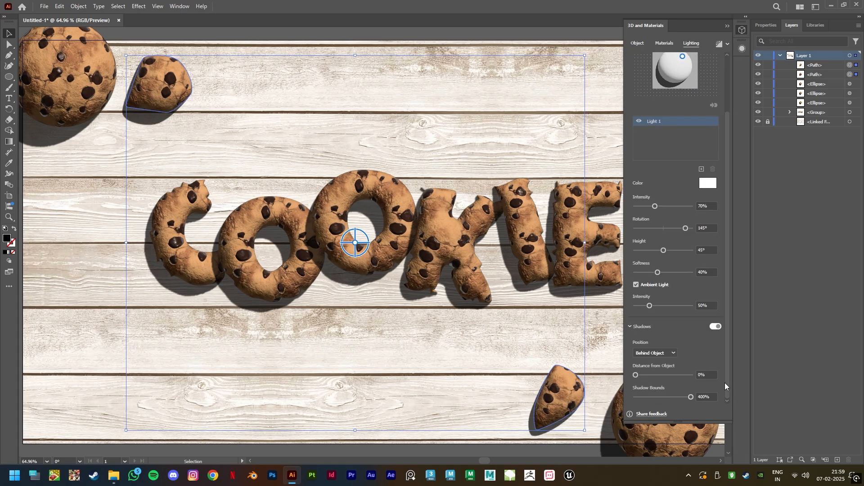
{"action": "left_click", "coordinate": [737, 31]}
- Reposition and rotate the two cookie pieces beside the corner cookies
{"action": "left_click_drag", "start_coordinate": [167, 88], "coordinate": [161, 88]}
{"action": "left_click_drag", "start_coordinate": [559, 413], "coordinate": [583, 404]}
{"action": "left_click", "coordinate": [530, 37]}
{"action": "left_click", "coordinate": [665, 416]}
{"action": "left_click_drag", "start_coordinate": [712, 354], "coordinate": [708, 353]}
{"action": "left_click_drag", "start_coordinate": [700, 426], "coordinate": [689, 423]}
{"action": "left_click", "coordinate": [526, 30]}
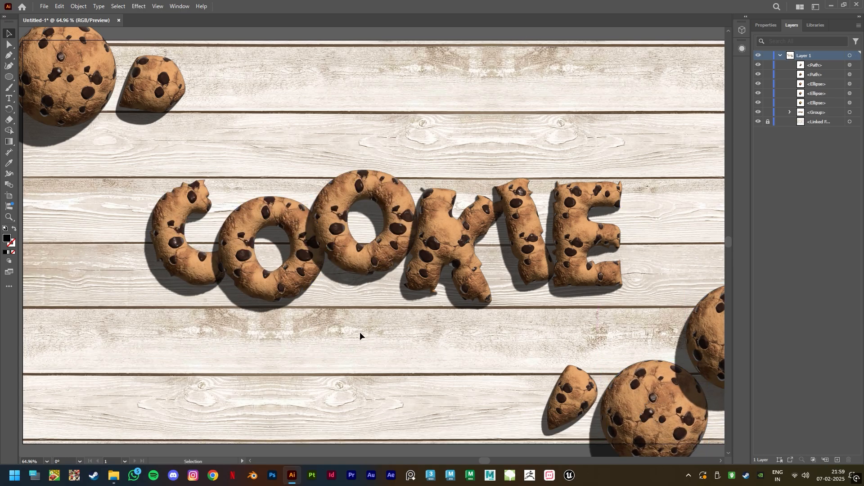
- Save the document as an Illustrator file named COOKIE, accepting the Illustrator 2020 options
{"action": "left_click", "coordinate": [44, 6]}
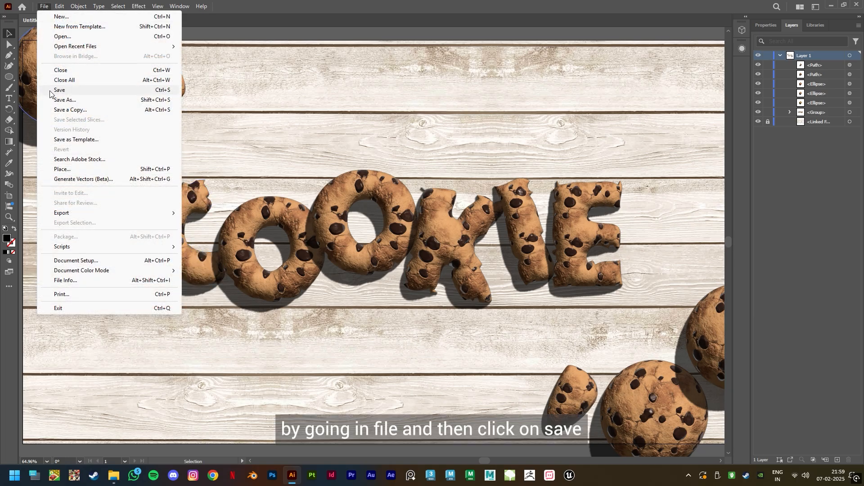
{"action": "left_click", "coordinate": [79, 103]}
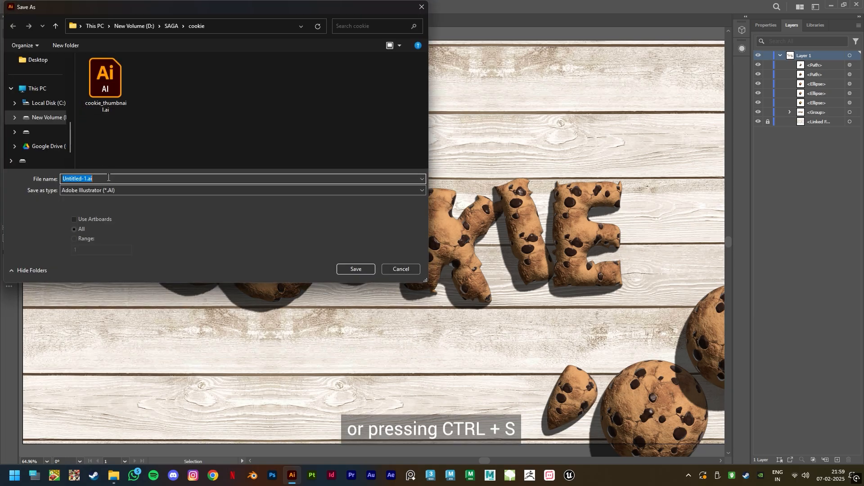
{"action": "type", "text": "COOKIE"}
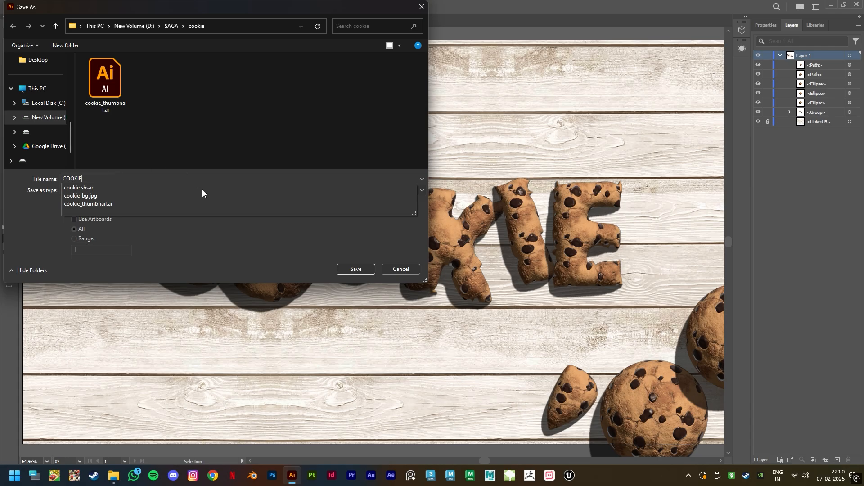
{"action": "left_click", "coordinate": [358, 269]}
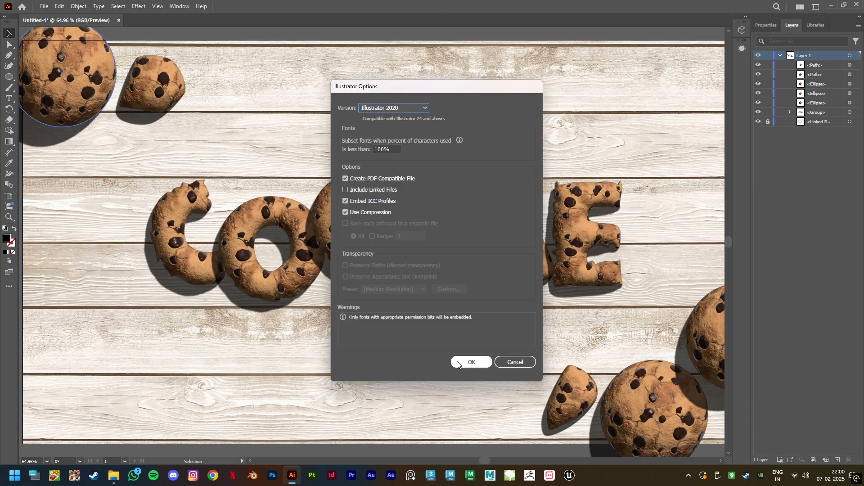
{"action": "left_click", "coordinate": [468, 363]}
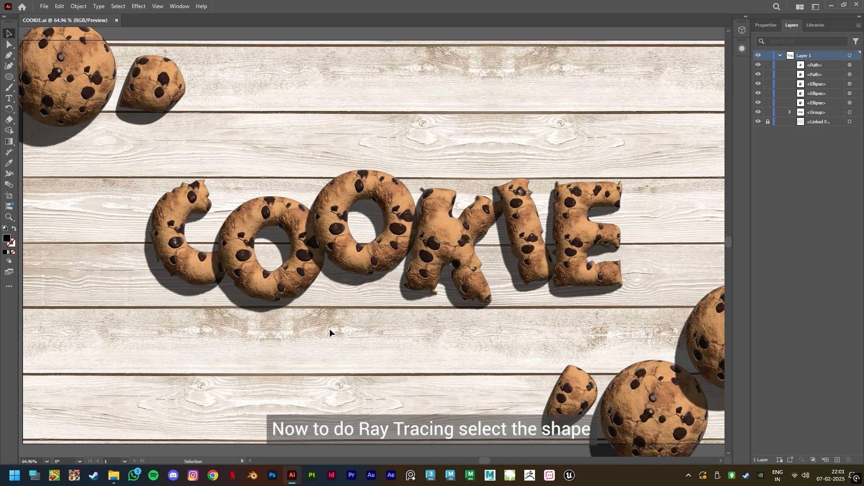
- Open 3D and Materials for the corner cookies and pieces and render each with ray tracing
{"action": "left_click", "coordinate": [71, 104]}
{"action": "left_click", "coordinate": [743, 30]}
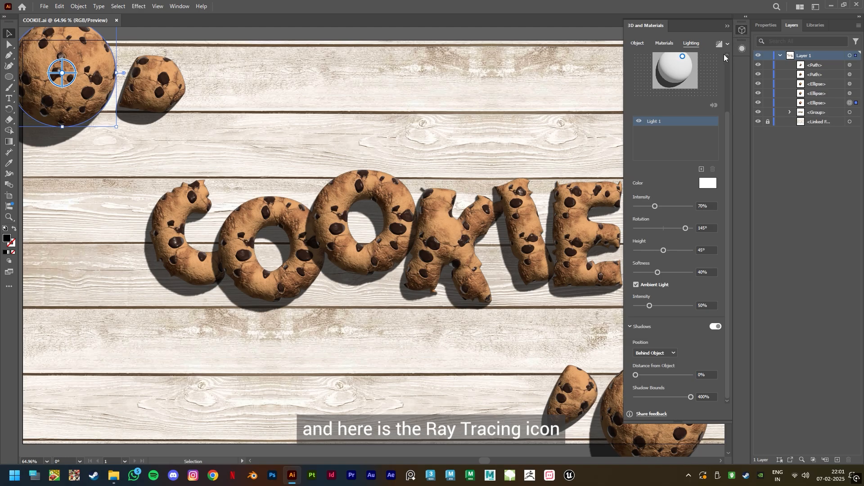
{"action": "left_click", "coordinate": [719, 44]}
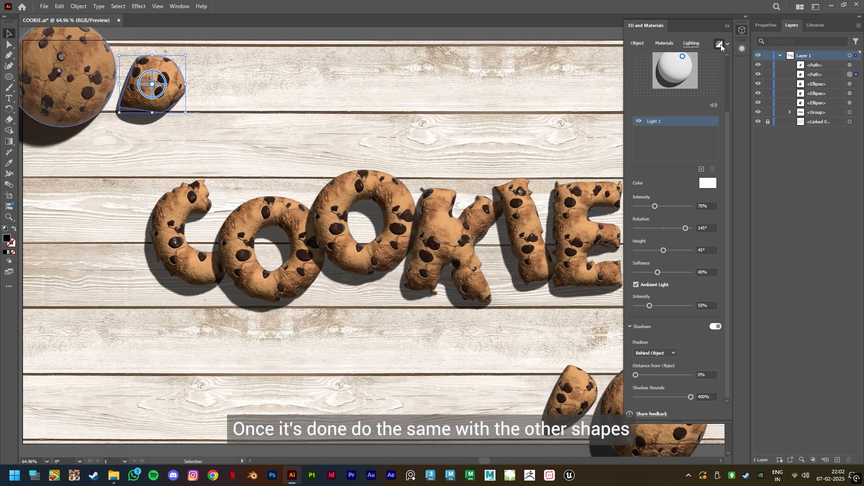
{"action": "left_click", "coordinate": [720, 44]}
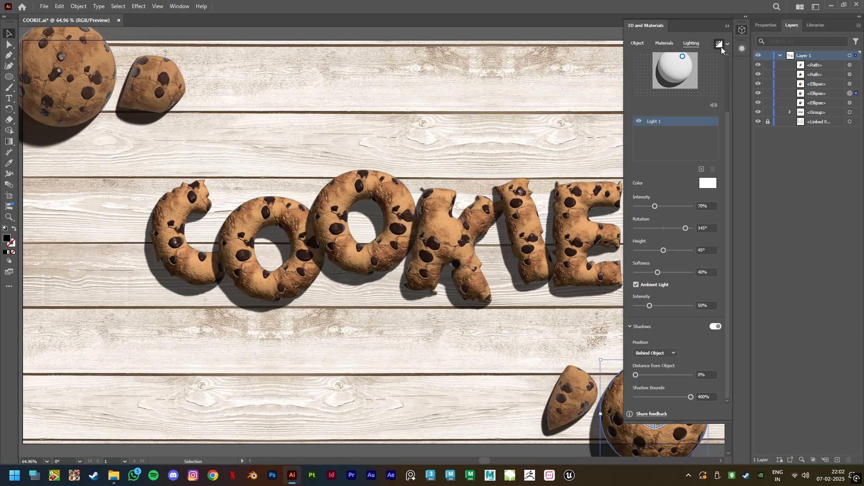
{"action": "left_click", "coordinate": [721, 45]}
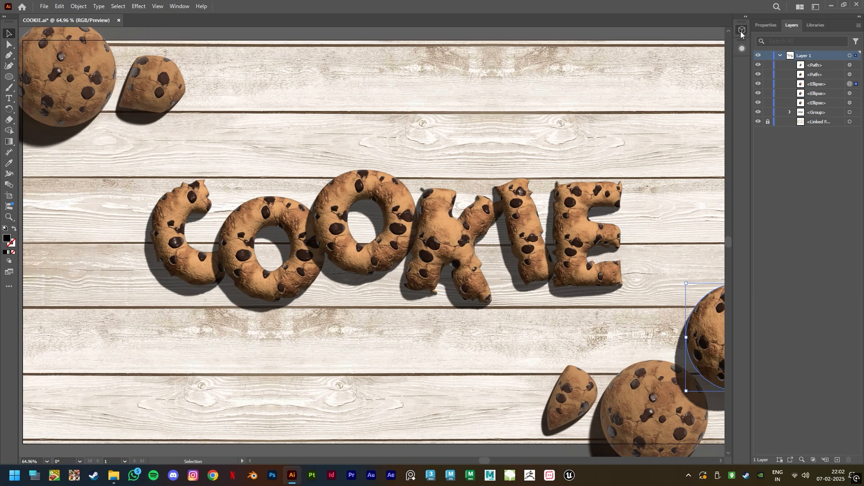
{"action": "left_click", "coordinate": [718, 44]}
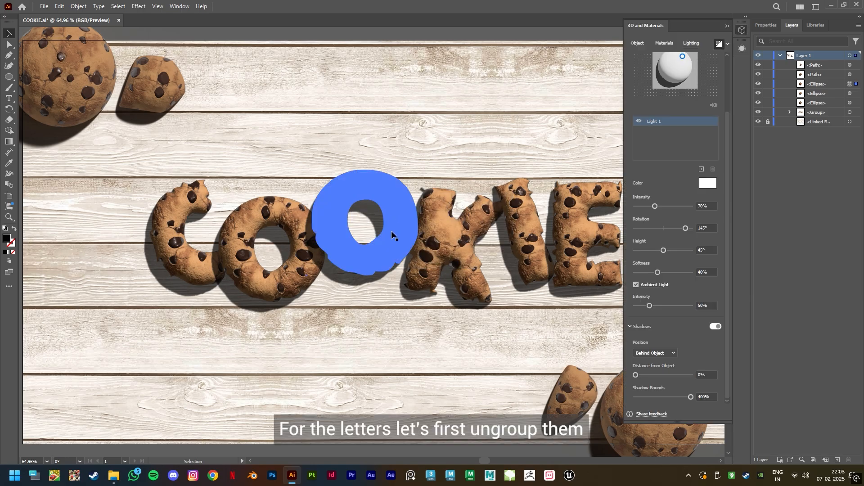
- Ungroup the COOKIE letters
{"action": "left_click", "coordinate": [391, 231]}
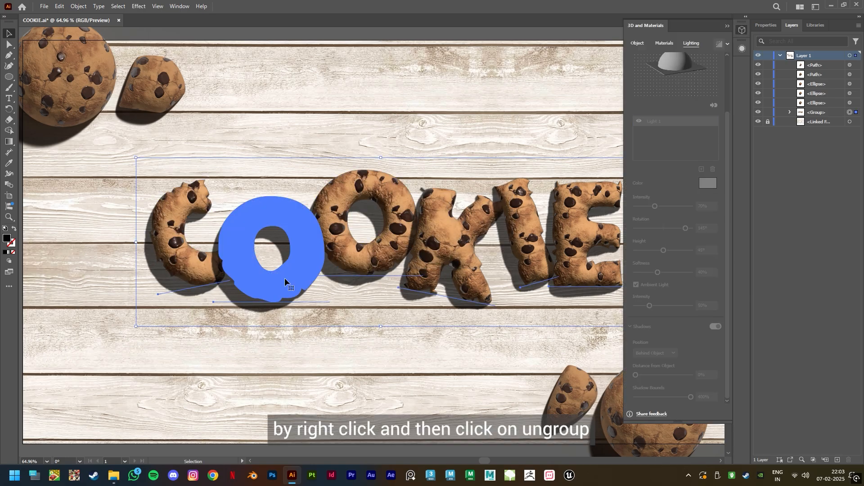
{"action": "right_click", "coordinate": [364, 258]}
{"action": "left_click", "coordinate": [386, 319]}
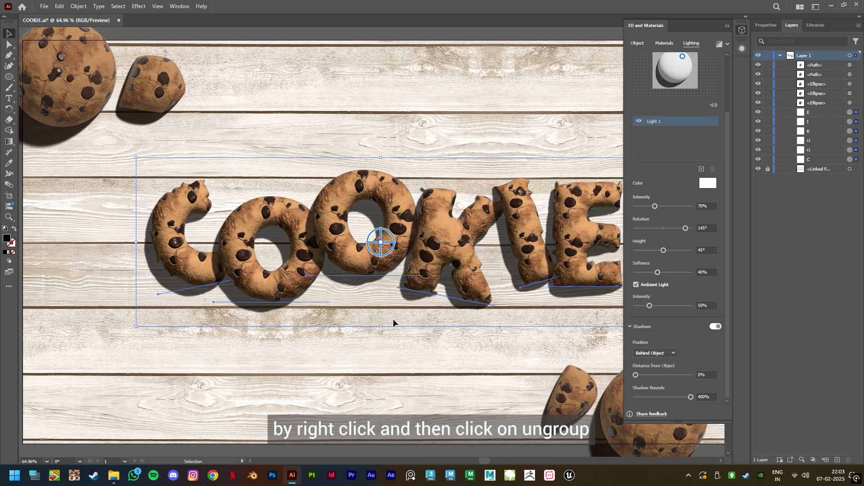
- Render the individual letters with ray tracing, then close the 3D and Materials panel
{"action": "left_click", "coordinate": [198, 292]}
{"action": "left_click", "coordinate": [198, 291]}
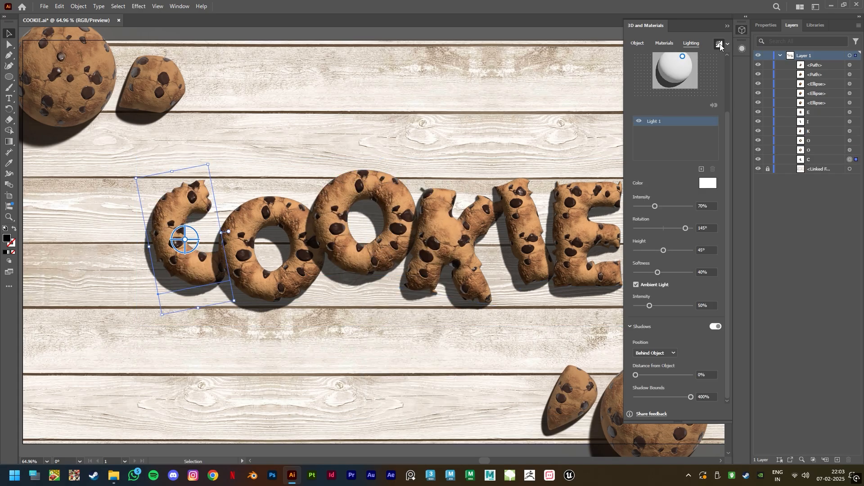
{"action": "left_click", "coordinate": [720, 45]}
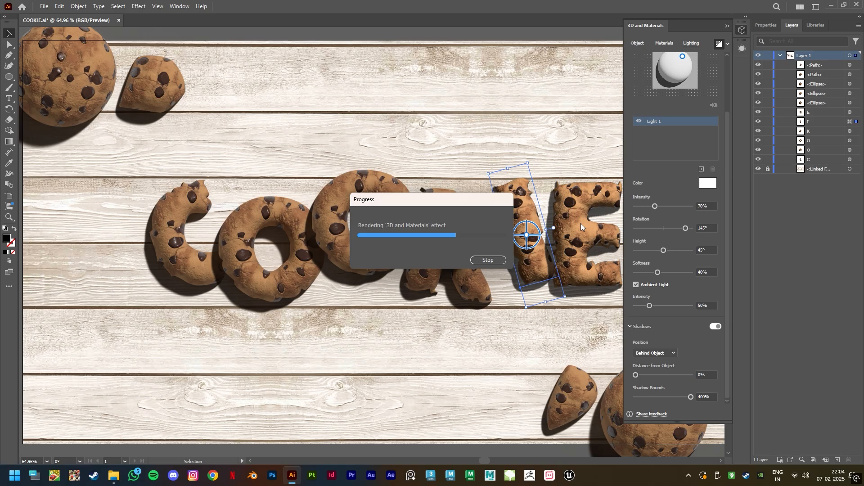
{"action": "left_click", "coordinate": [718, 45]}
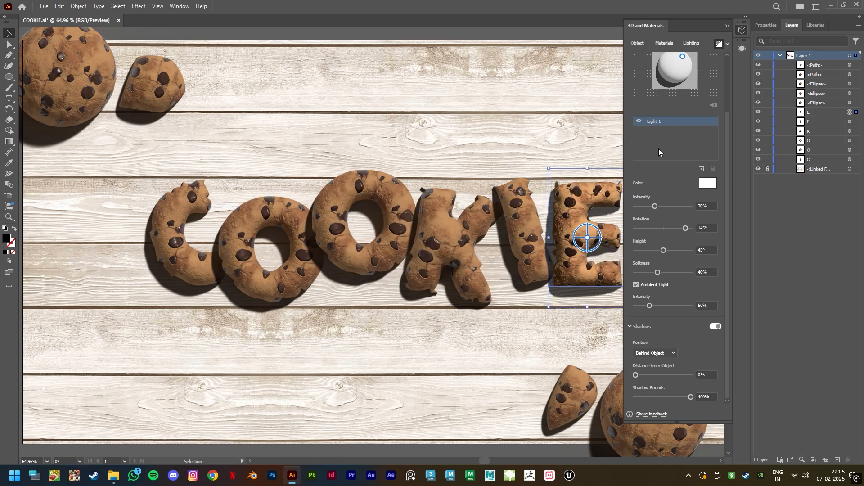
{"action": "left_click", "coordinate": [728, 26]}
{"action": "left_click", "coordinate": [567, 37]}
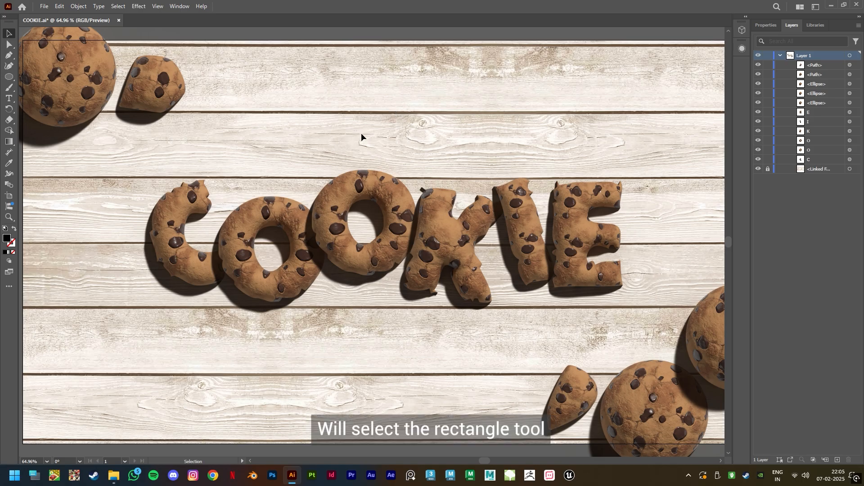
- Draw a rectangle with the Rectangle tool covering the entire artboard
{"action": "left_click_drag", "start_coordinate": [9, 79], "coordinate": [41, 74]}
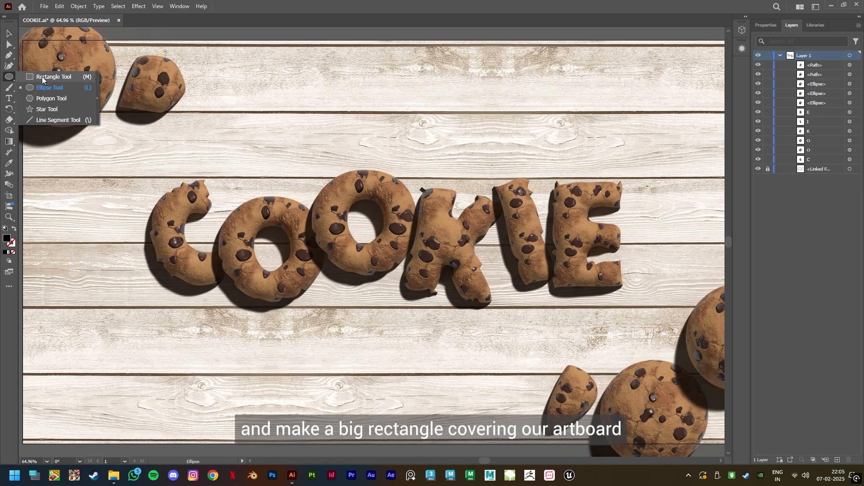
{"action": "left_click_drag", "start_coordinate": [22, 40], "coordinate": [678, 445]}
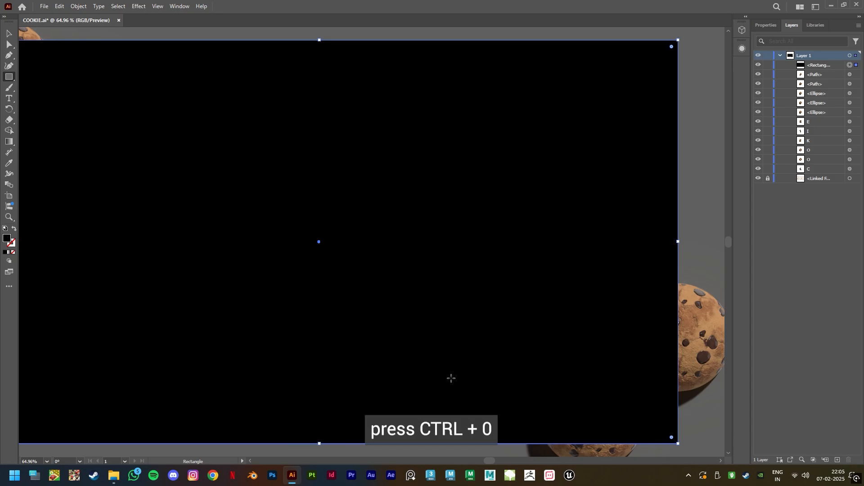
{"action": "key", "text": "ctrl+0"}
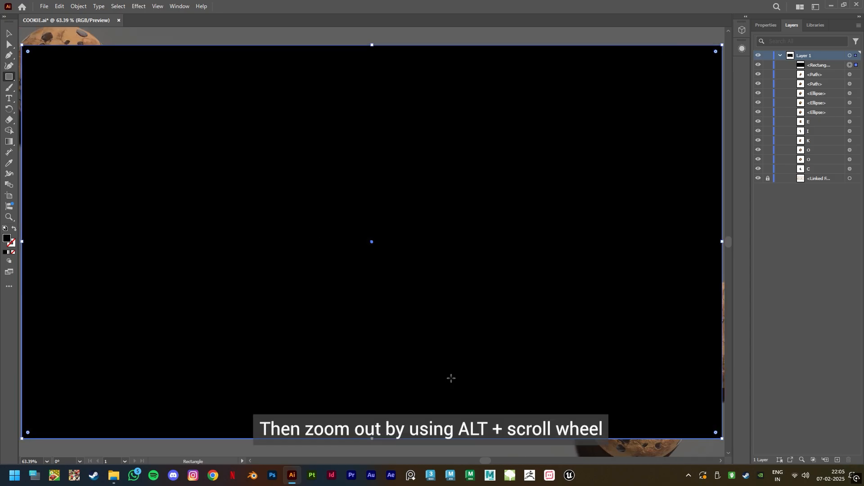
- Select all artwork and make a clipping mask with the rectangle to crop everything to the artboard
{"action": "scroll", "coordinate": [440, 378], "scroll_direction": "down", "scroll_amount": 2}
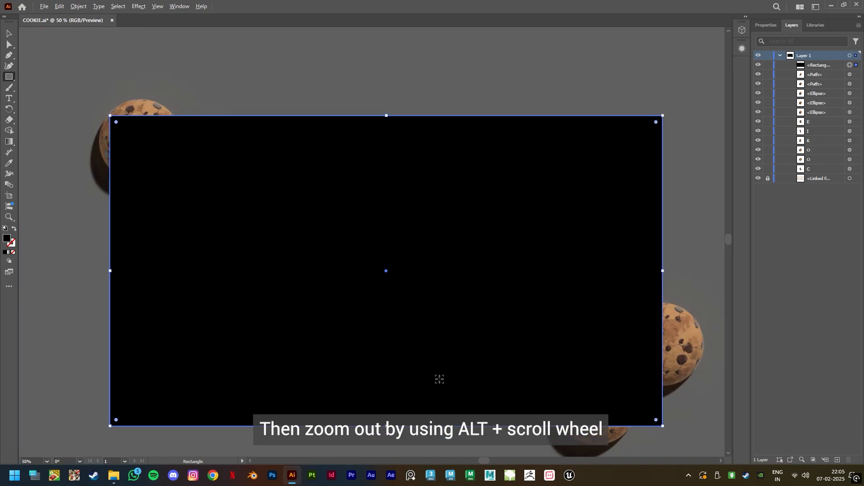
{"action": "left_click", "coordinate": [9, 33]}
{"action": "left_click_drag", "start_coordinate": [57, 68], "coordinate": [698, 402]}
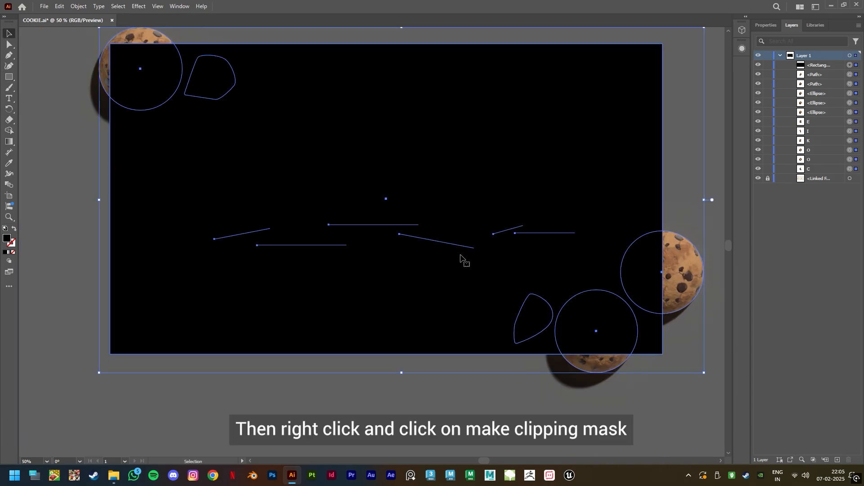
{"action": "right_click", "coordinate": [445, 234]}
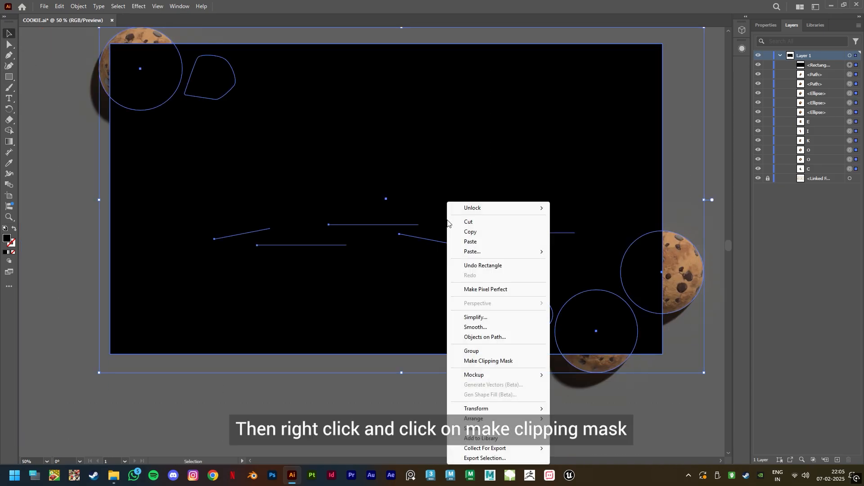
{"action": "left_click", "coordinate": [497, 361]}
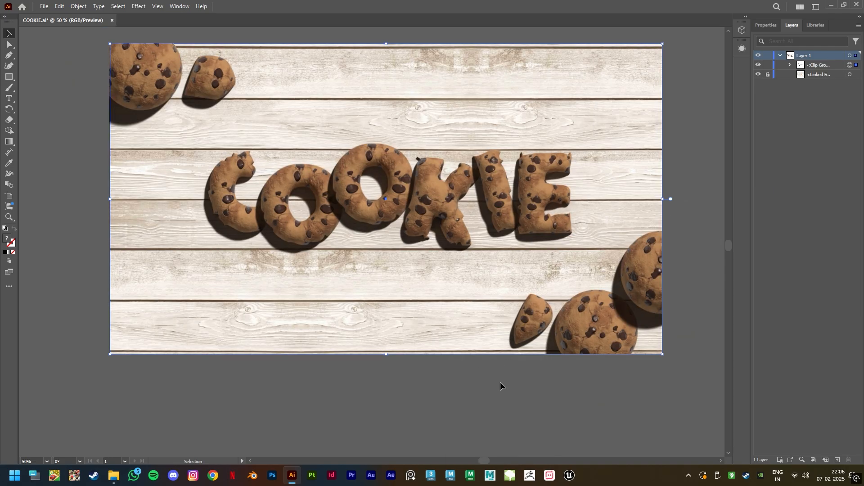
{"action": "key", "text": "ctrl+0"}
{"action": "left_click", "coordinate": [368, 449]}
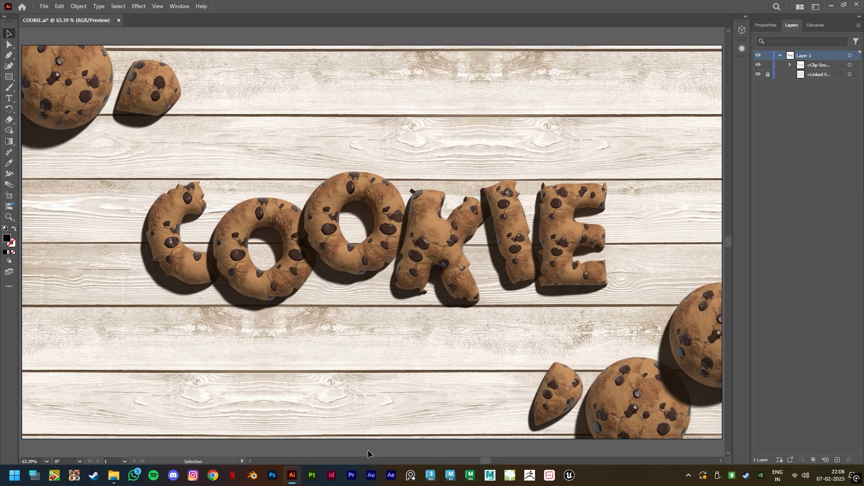